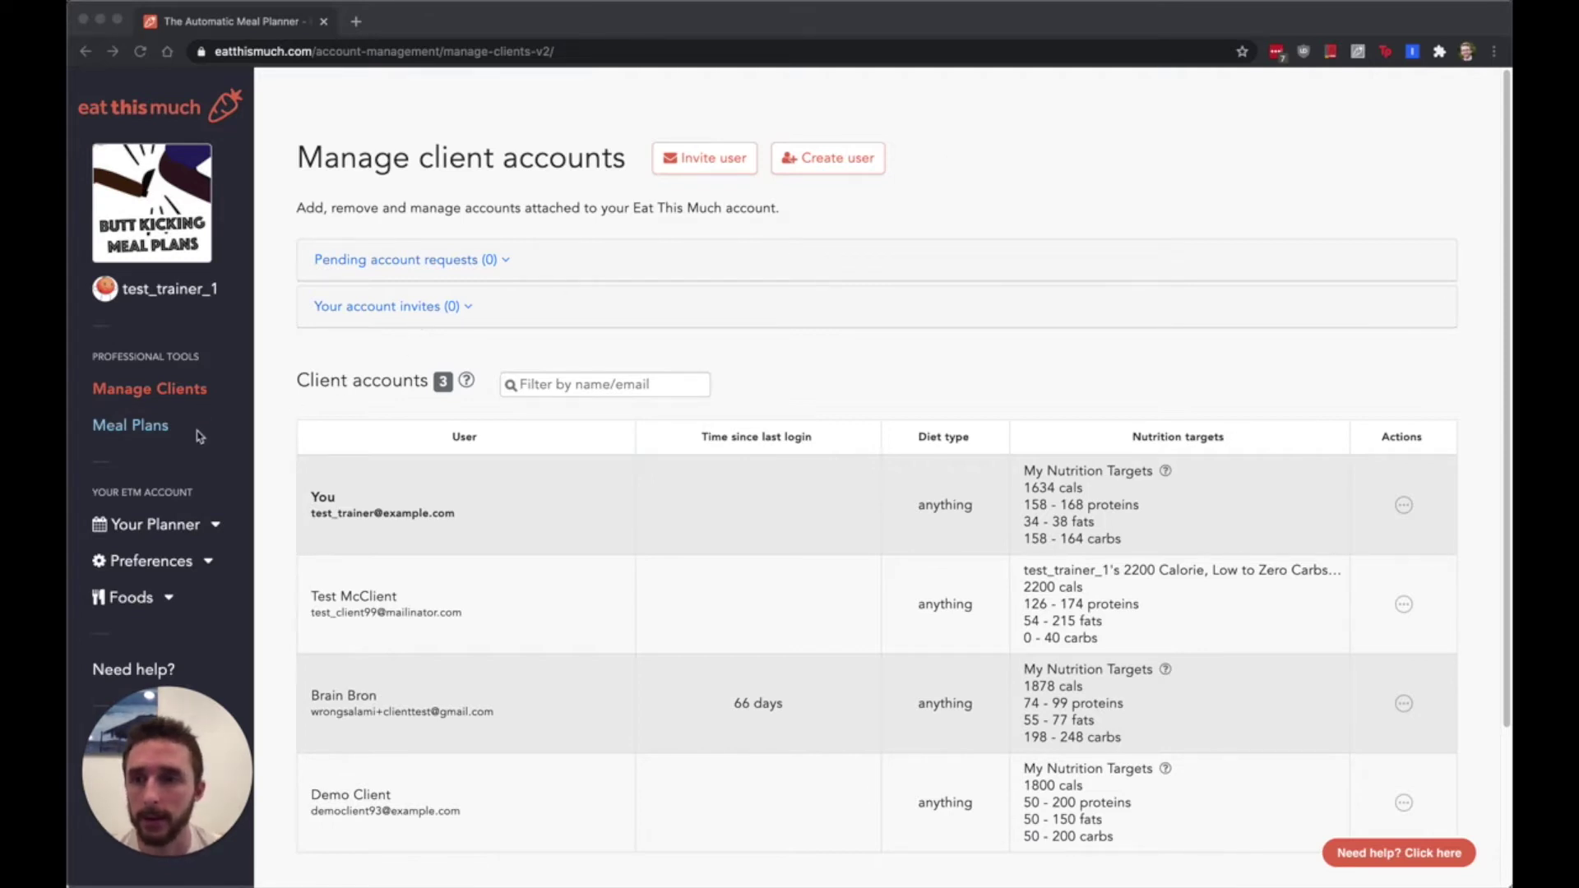
Go to Foods > Collections and view My Collections: Protein shakes, My favorite recipes, Tasty sandwiches.
{"action": "left_click", "coordinate": [145, 608]}
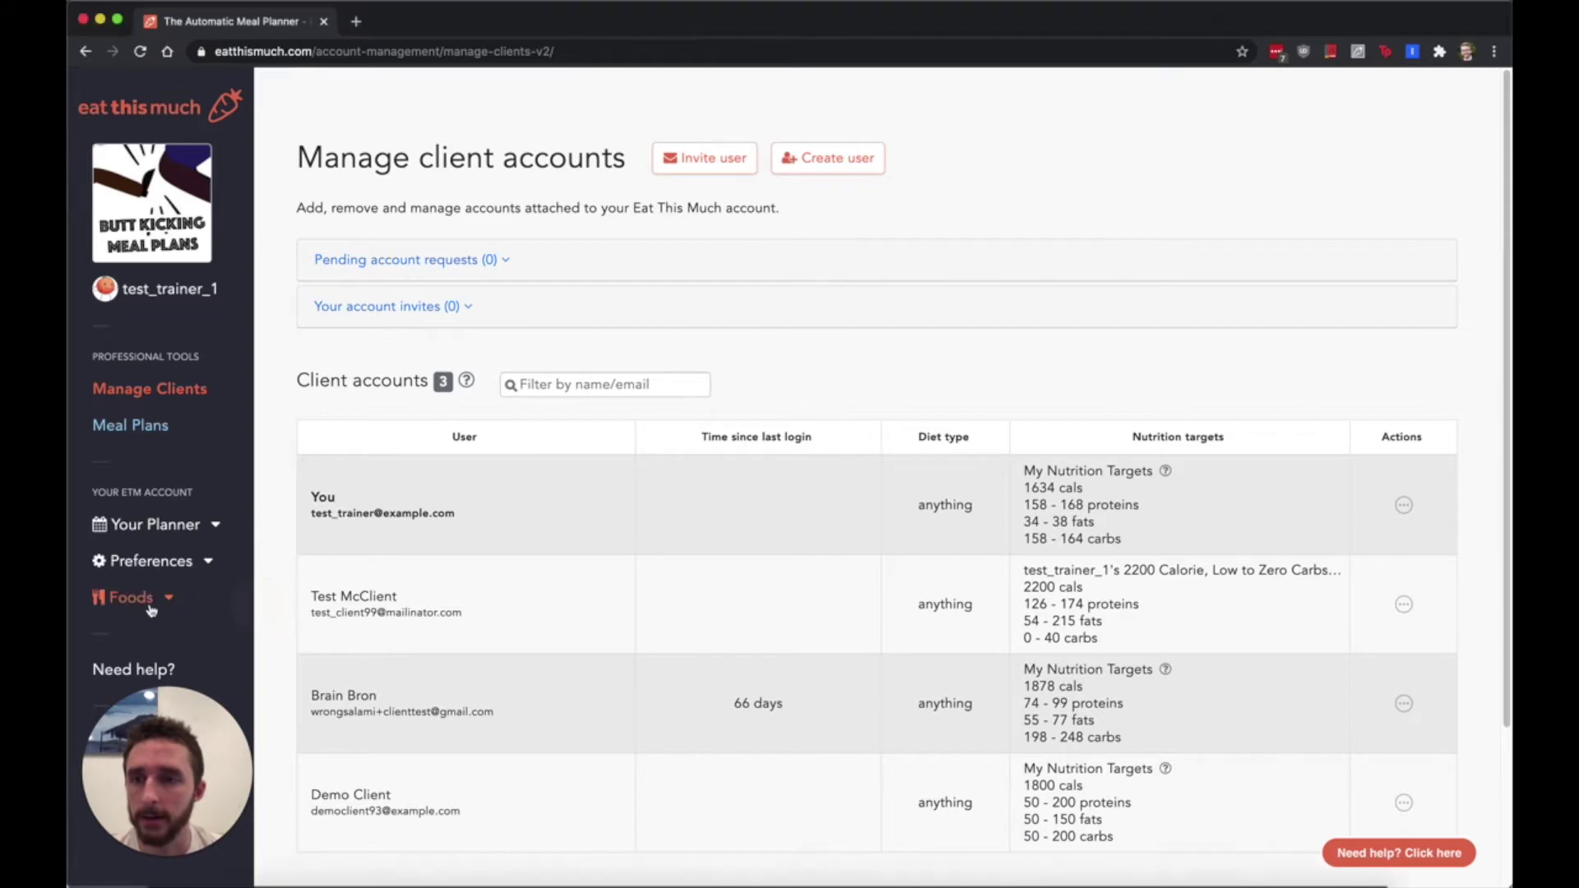
{"action": "left_click", "coordinate": [148, 609]}
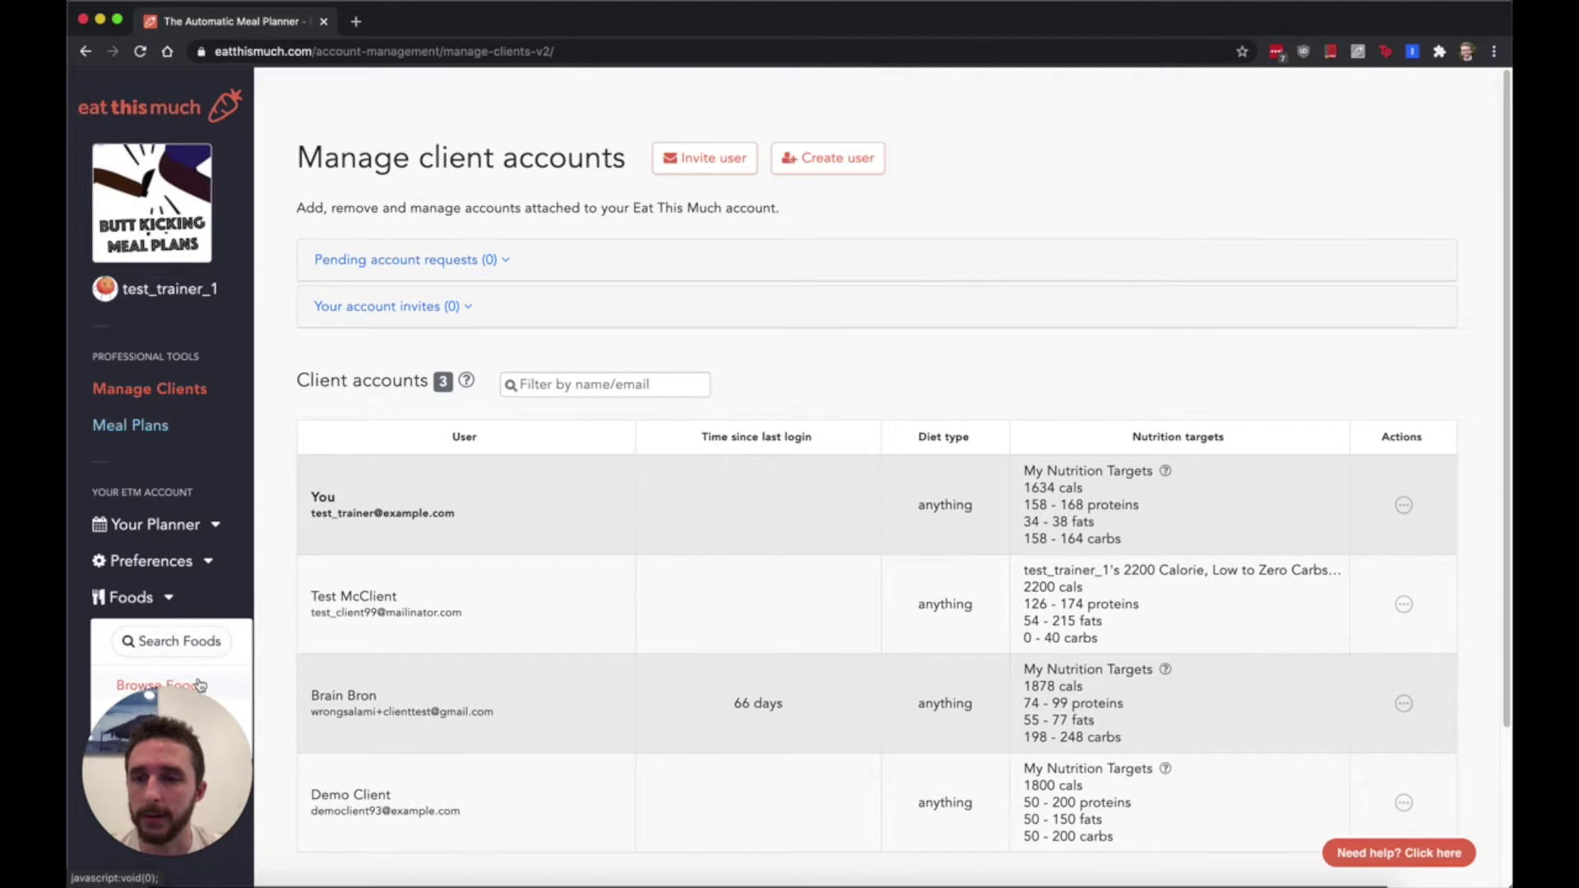
{"action": "left_click", "coordinate": [247, 742]}
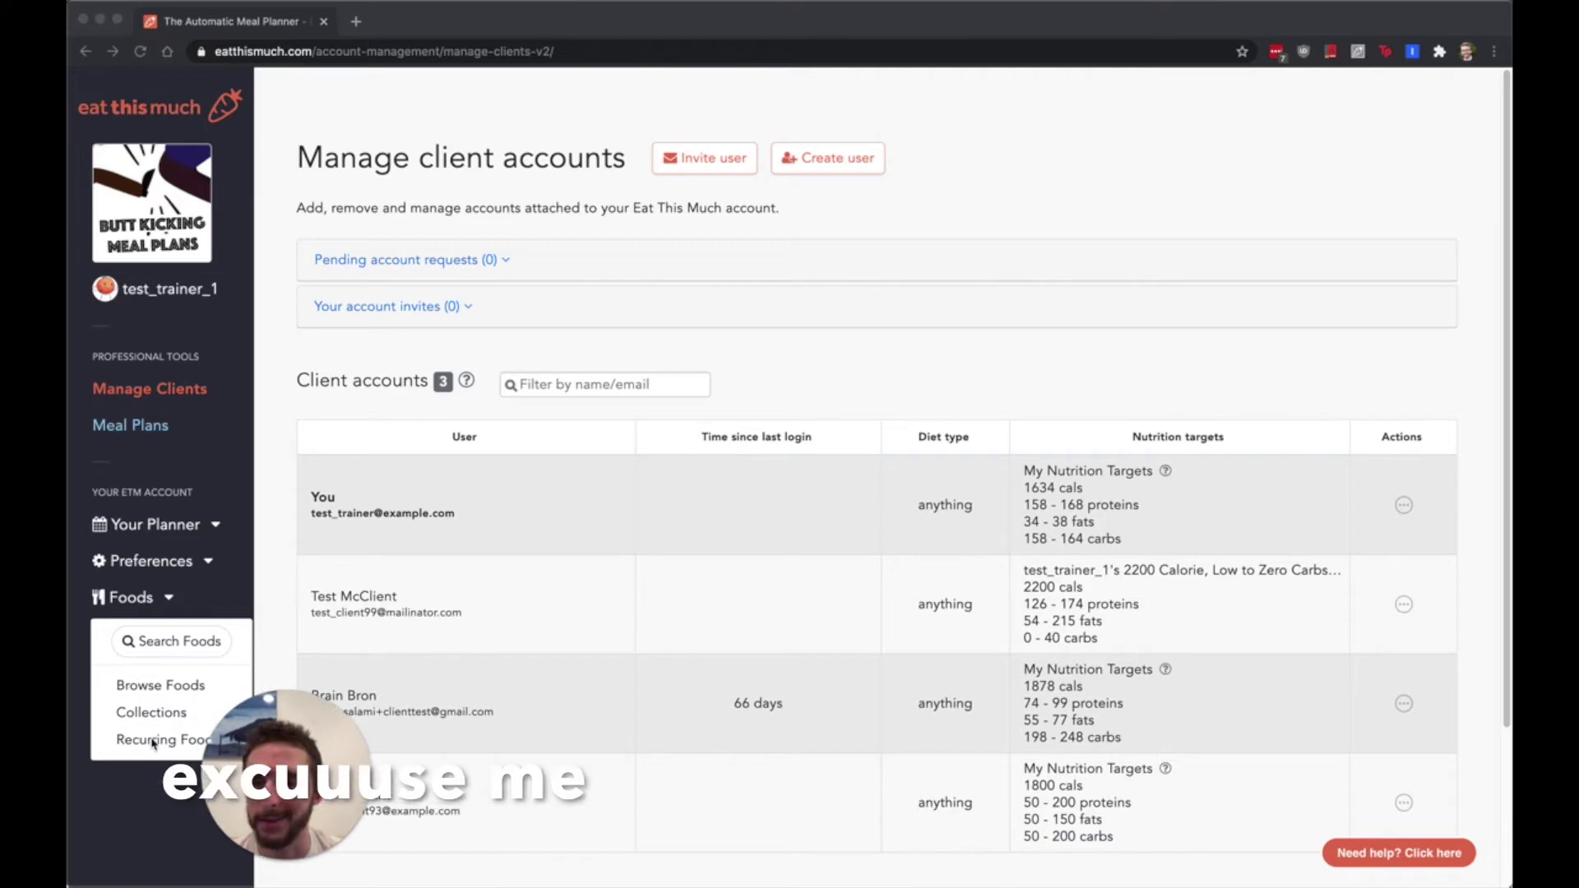
{"action": "left_click", "coordinate": [149, 714]}
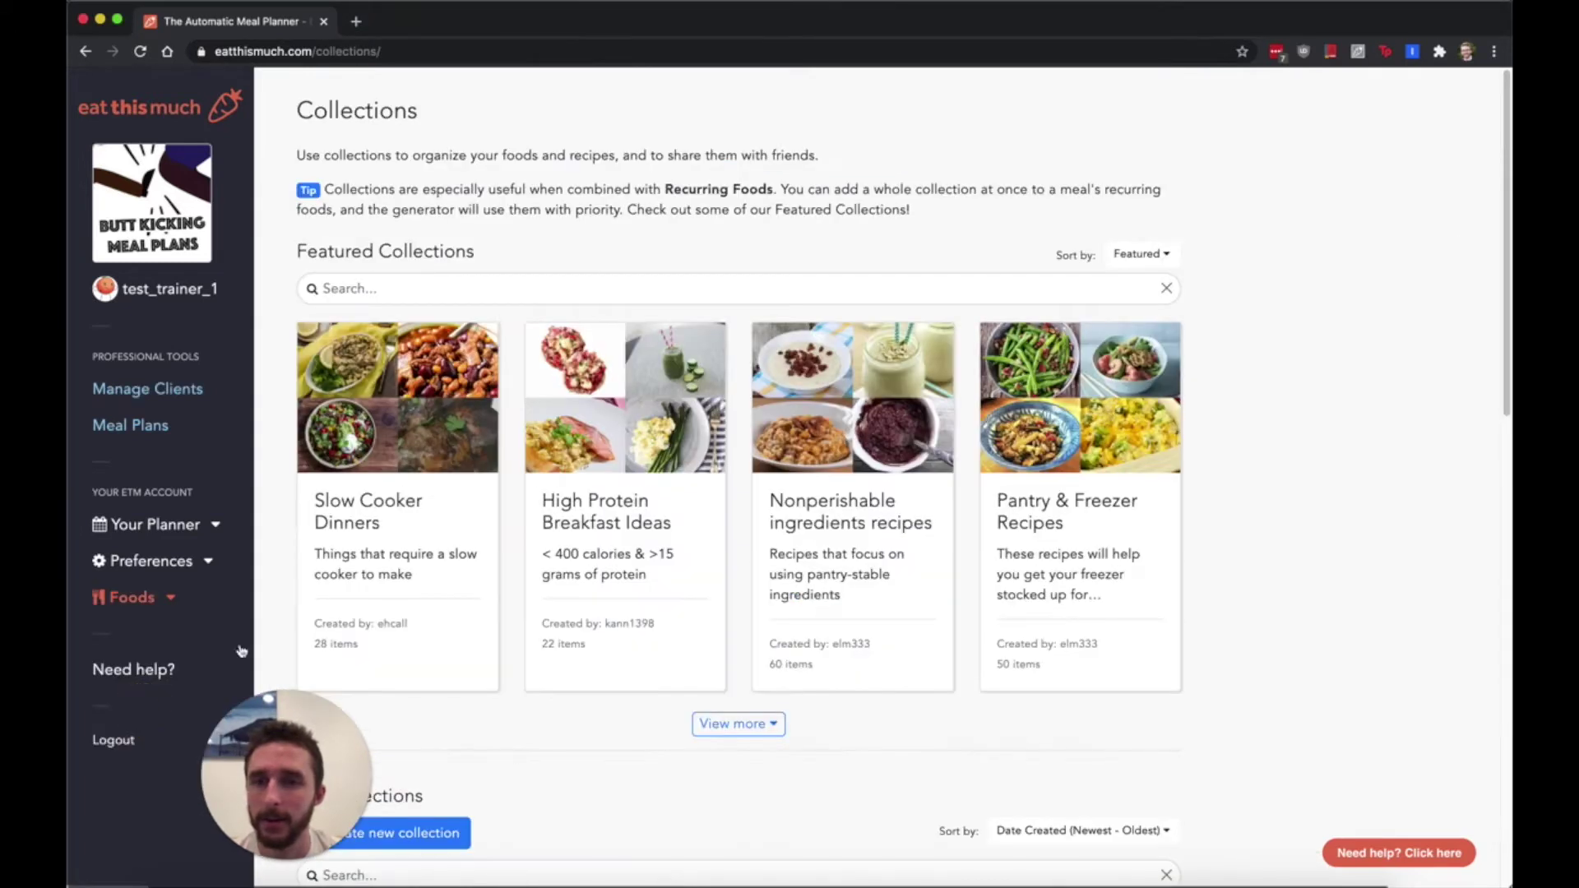
{"action": "scroll", "coordinate": [559, 494], "scroll_direction": "down", "scroll_amount": 1}
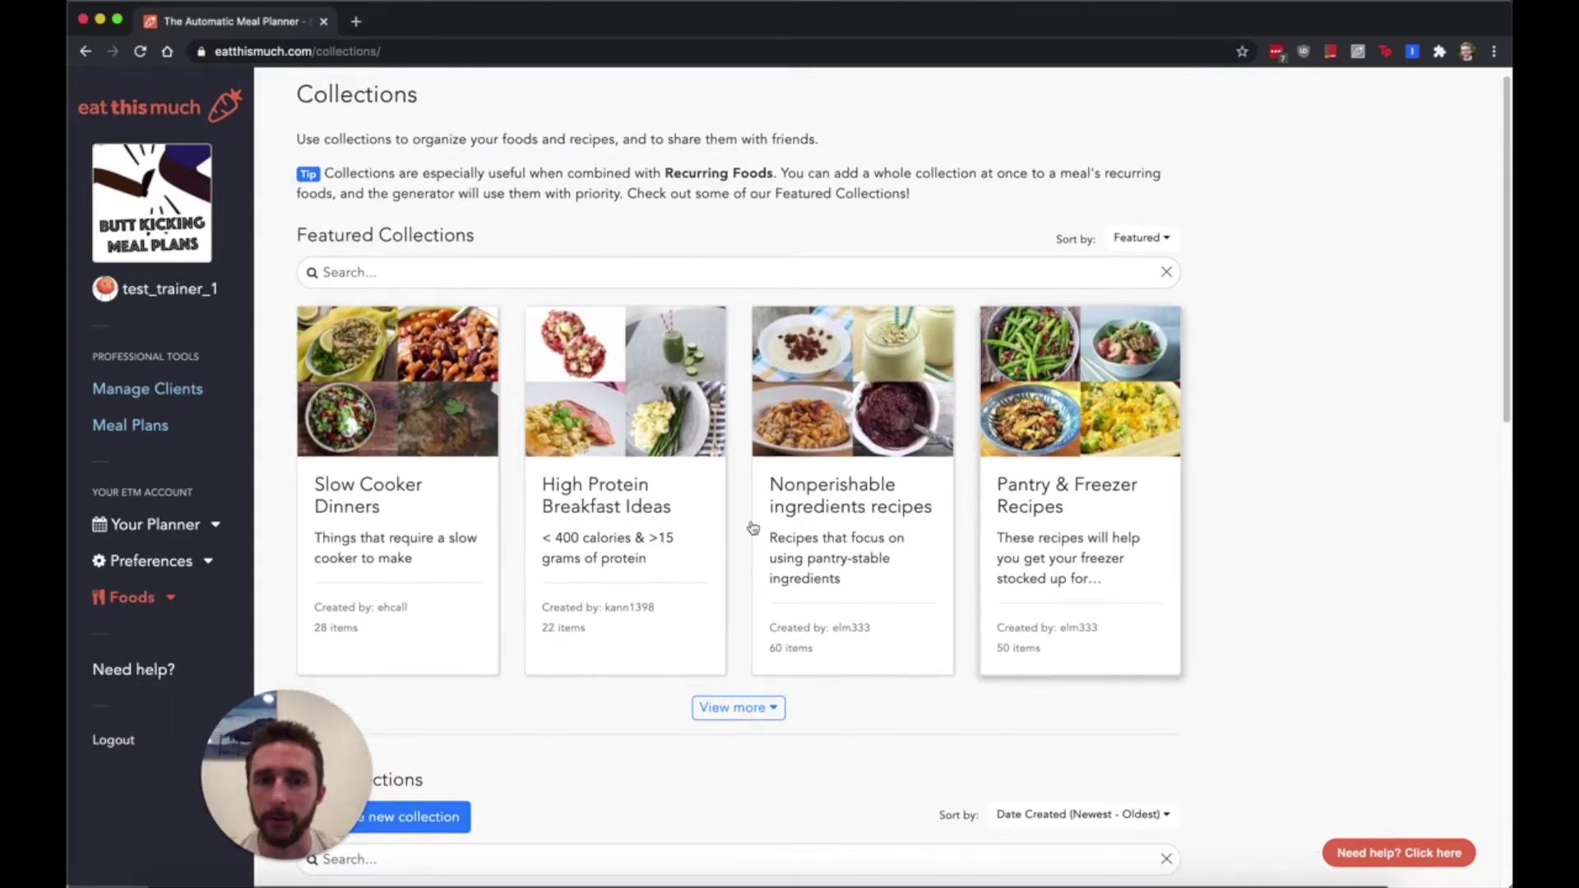
{"action": "left_click_drag", "start_coordinate": [349, 780], "coordinate": [252, 780]}
{"action": "scroll", "coordinate": [479, 708], "scroll_direction": "down", "scroll_amount": 8}
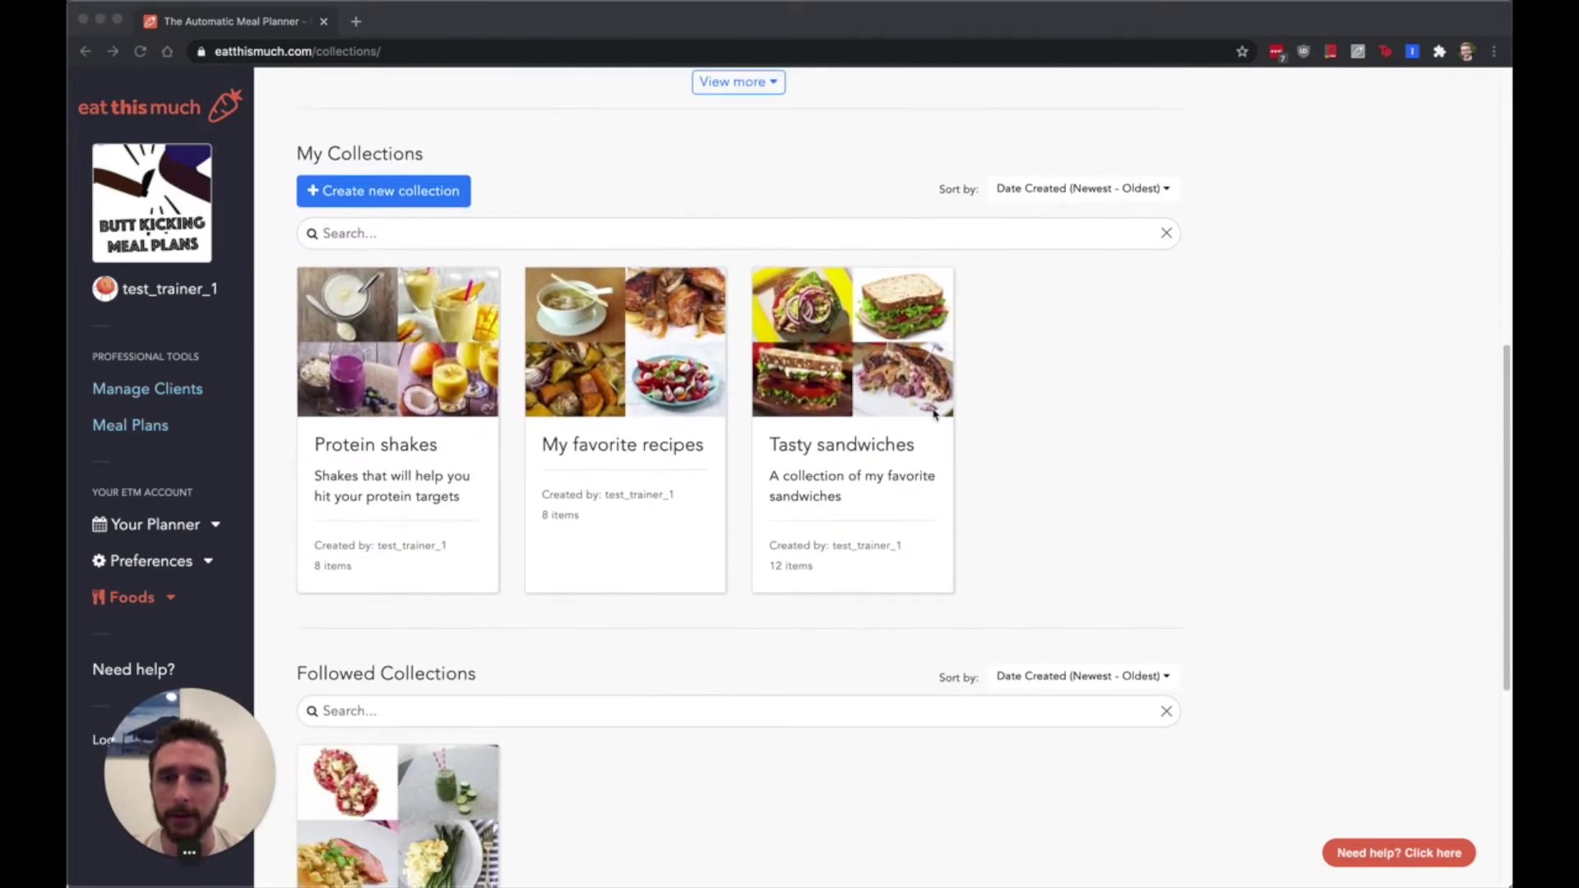
{"action": "left_click", "coordinate": [1080, 377]}
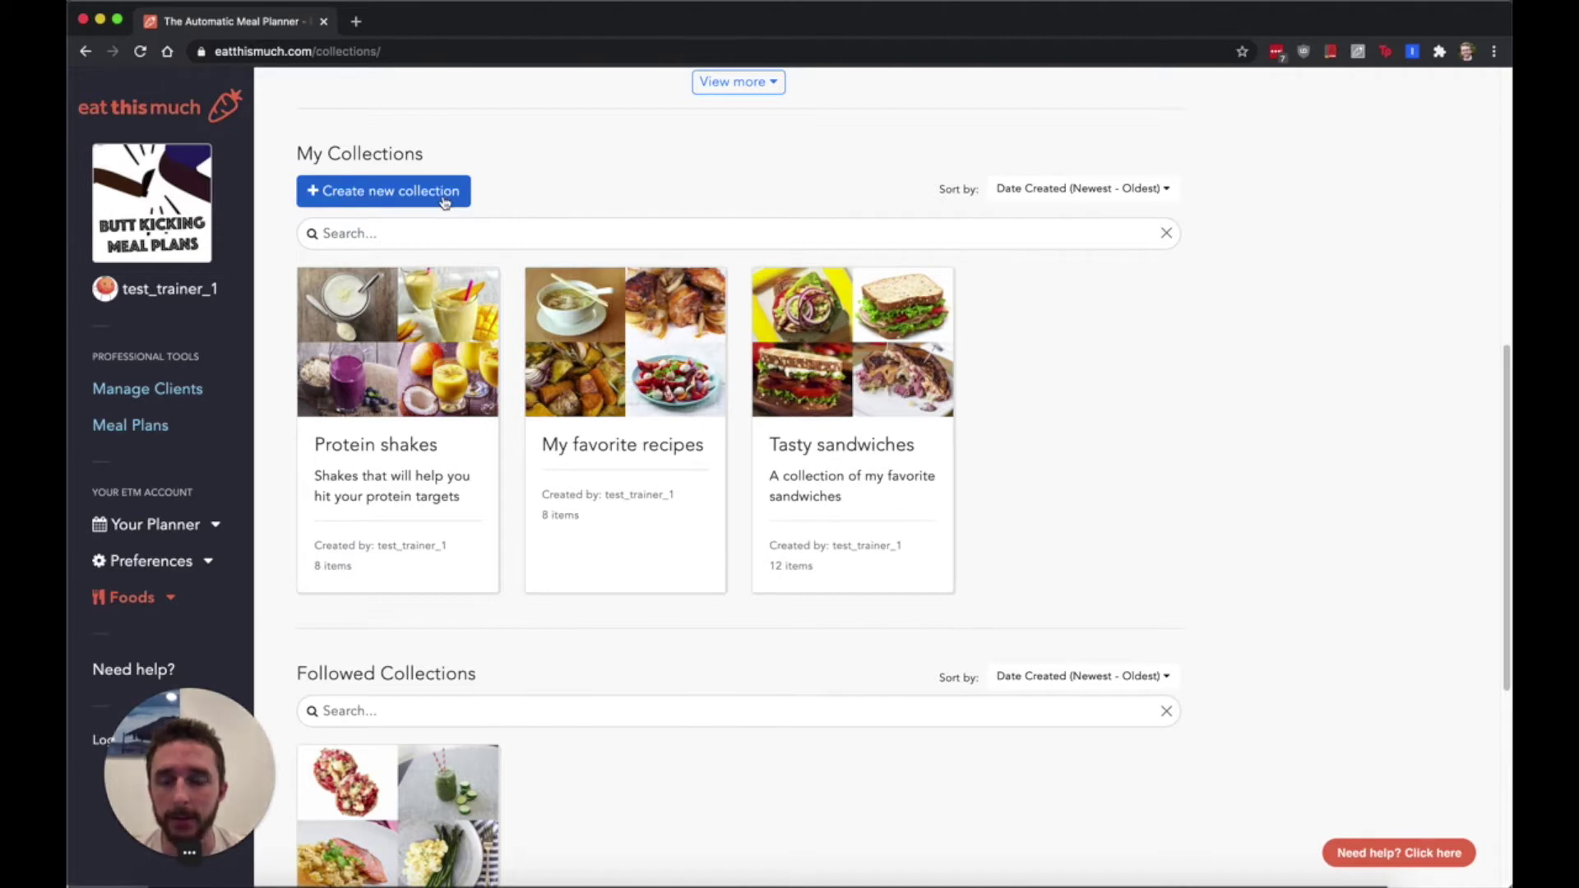
{"action": "scroll", "coordinate": [435, 391], "scroll_direction": "up", "scroll_amount": 1}
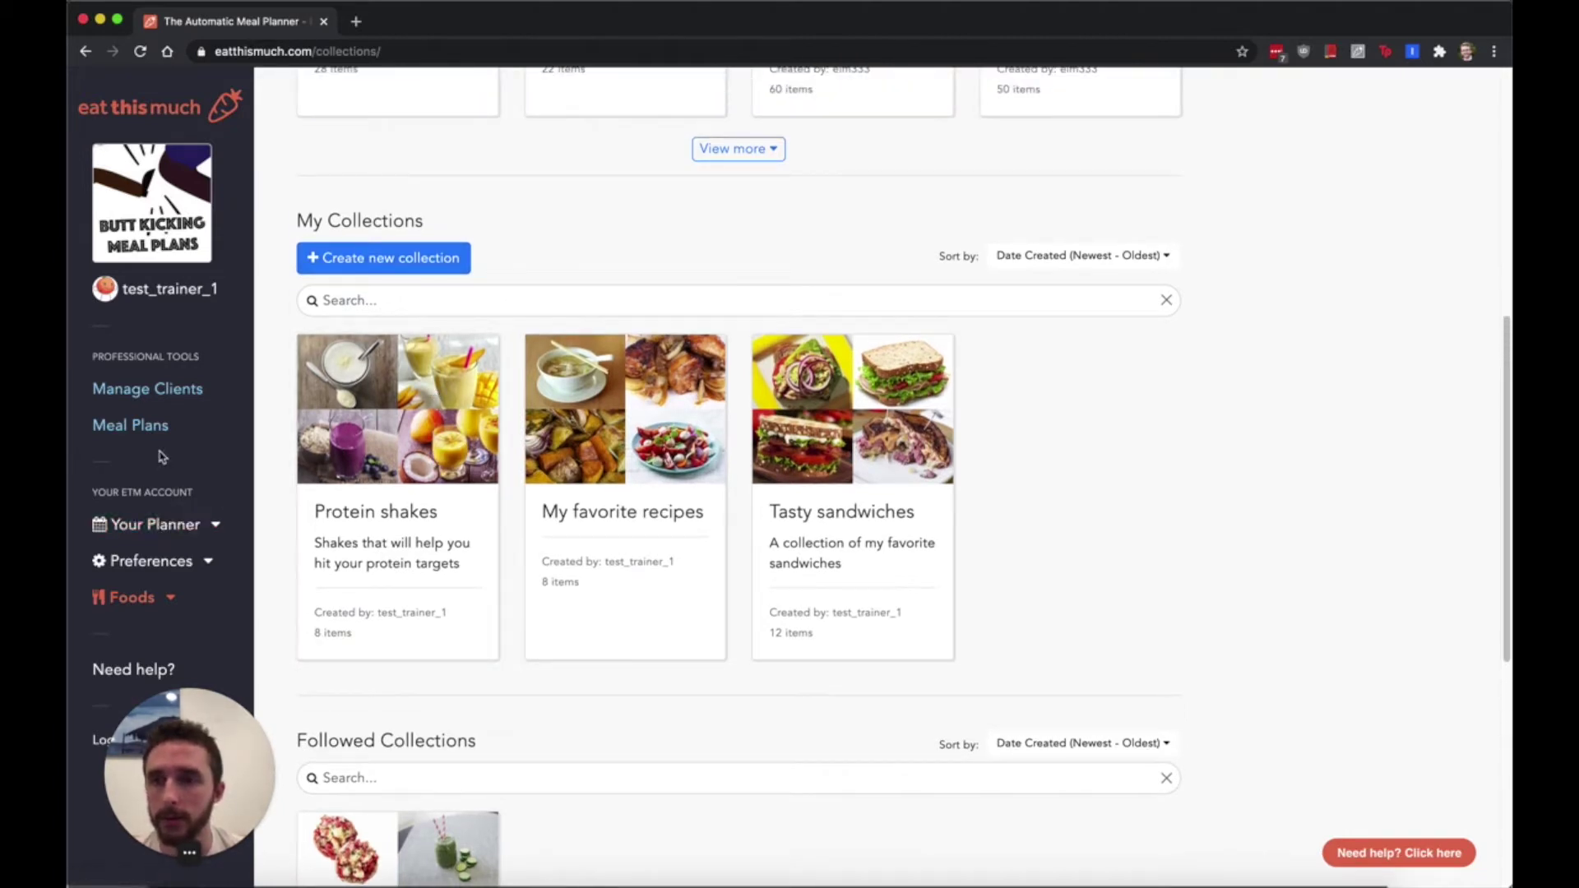
Return to Manage Clients and open the Actions menu on the Demo Client row.
{"action": "left_click", "coordinate": [151, 405]}
{"action": "scroll", "coordinate": [832, 638], "scroll_direction": "down", "scroll_amount": 3}
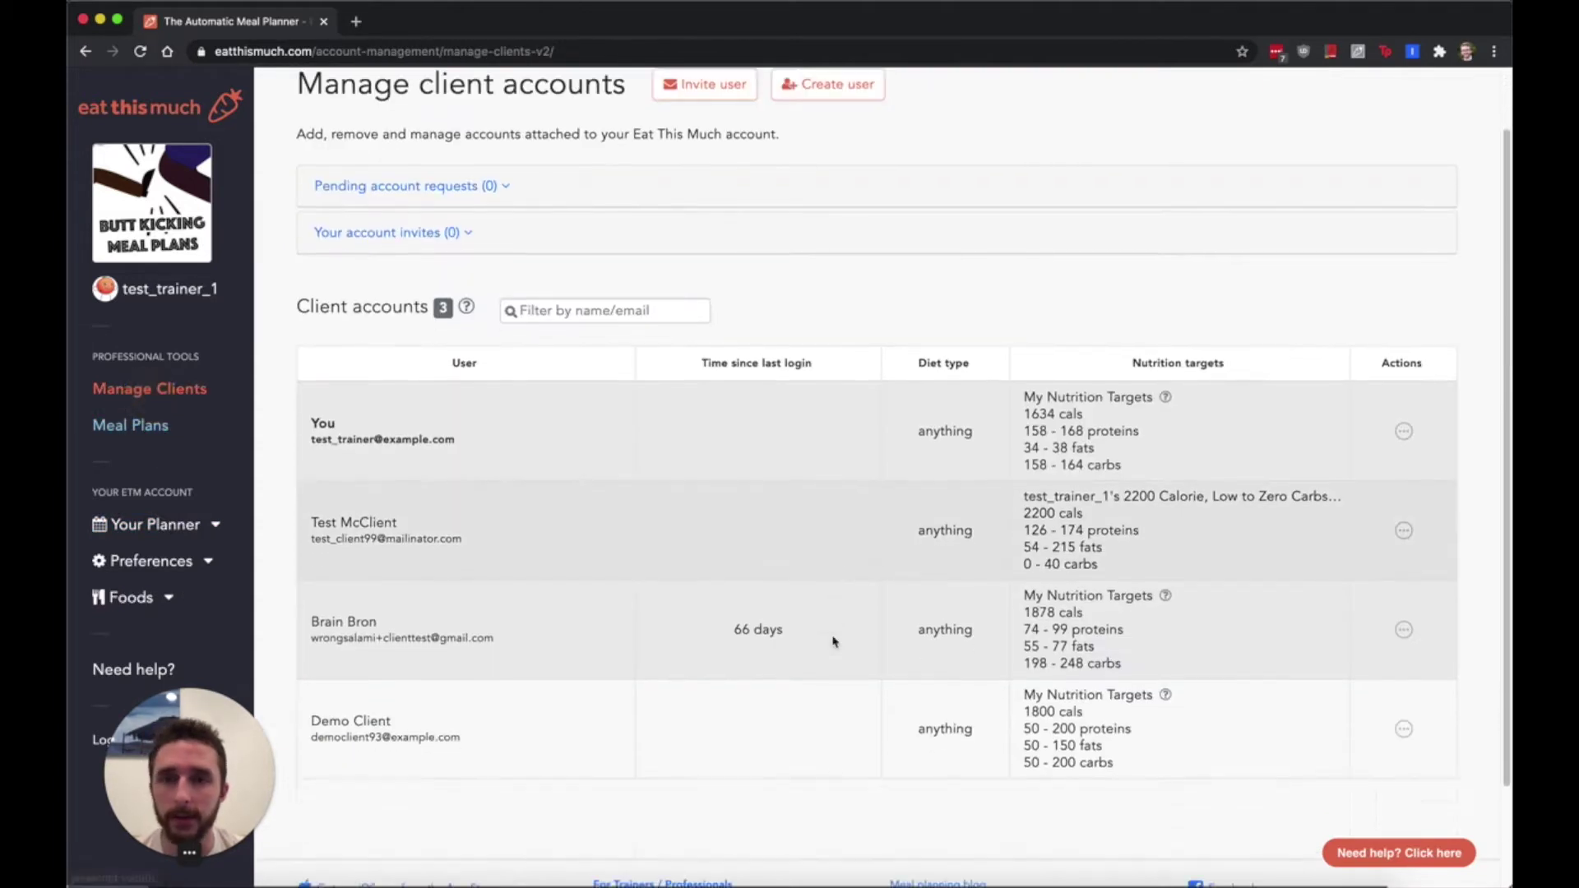
{"action": "left_click", "coordinate": [1405, 608]}
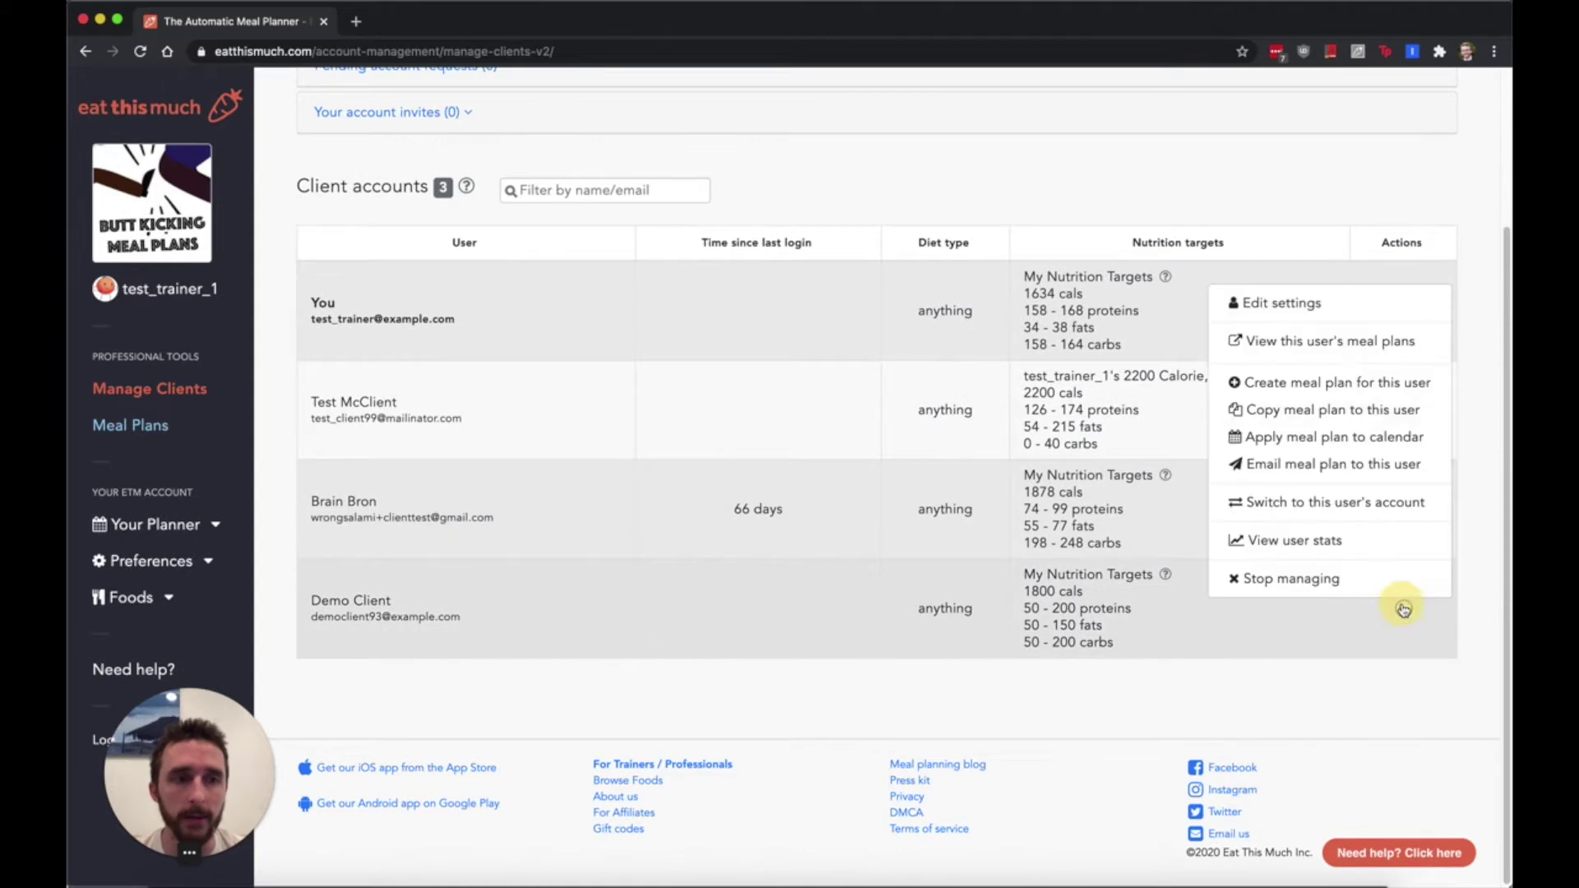
In the demo client's Recurring Foods settings, add Protein shakes to Breakfast and tick Only use recurring foods.
{"action": "left_click", "coordinate": [1343, 305]}
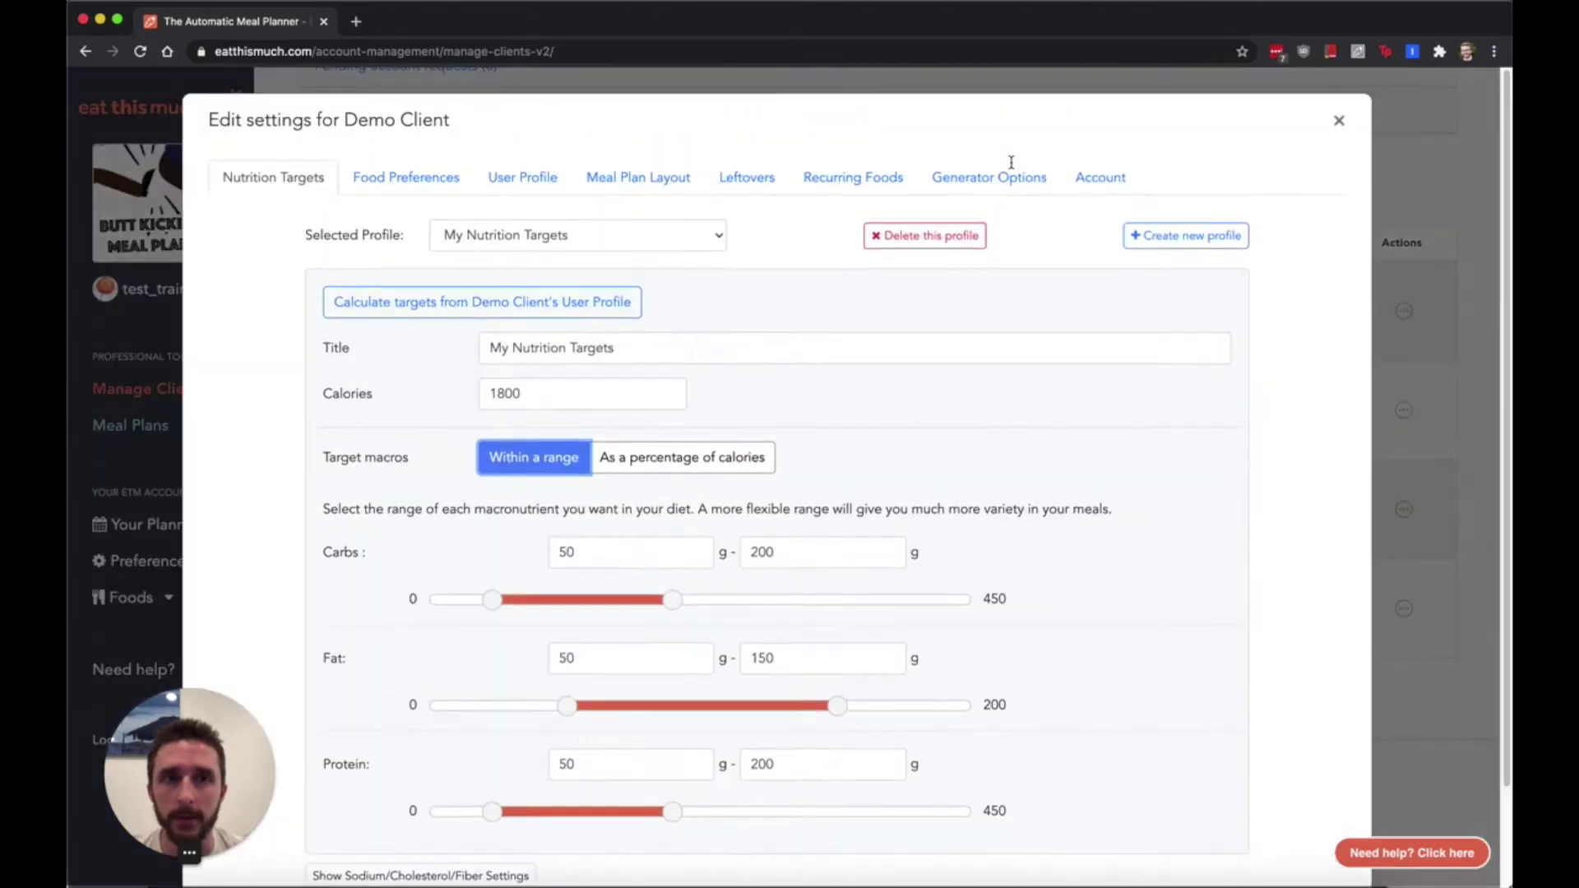
{"action": "left_click", "coordinate": [832, 186]}
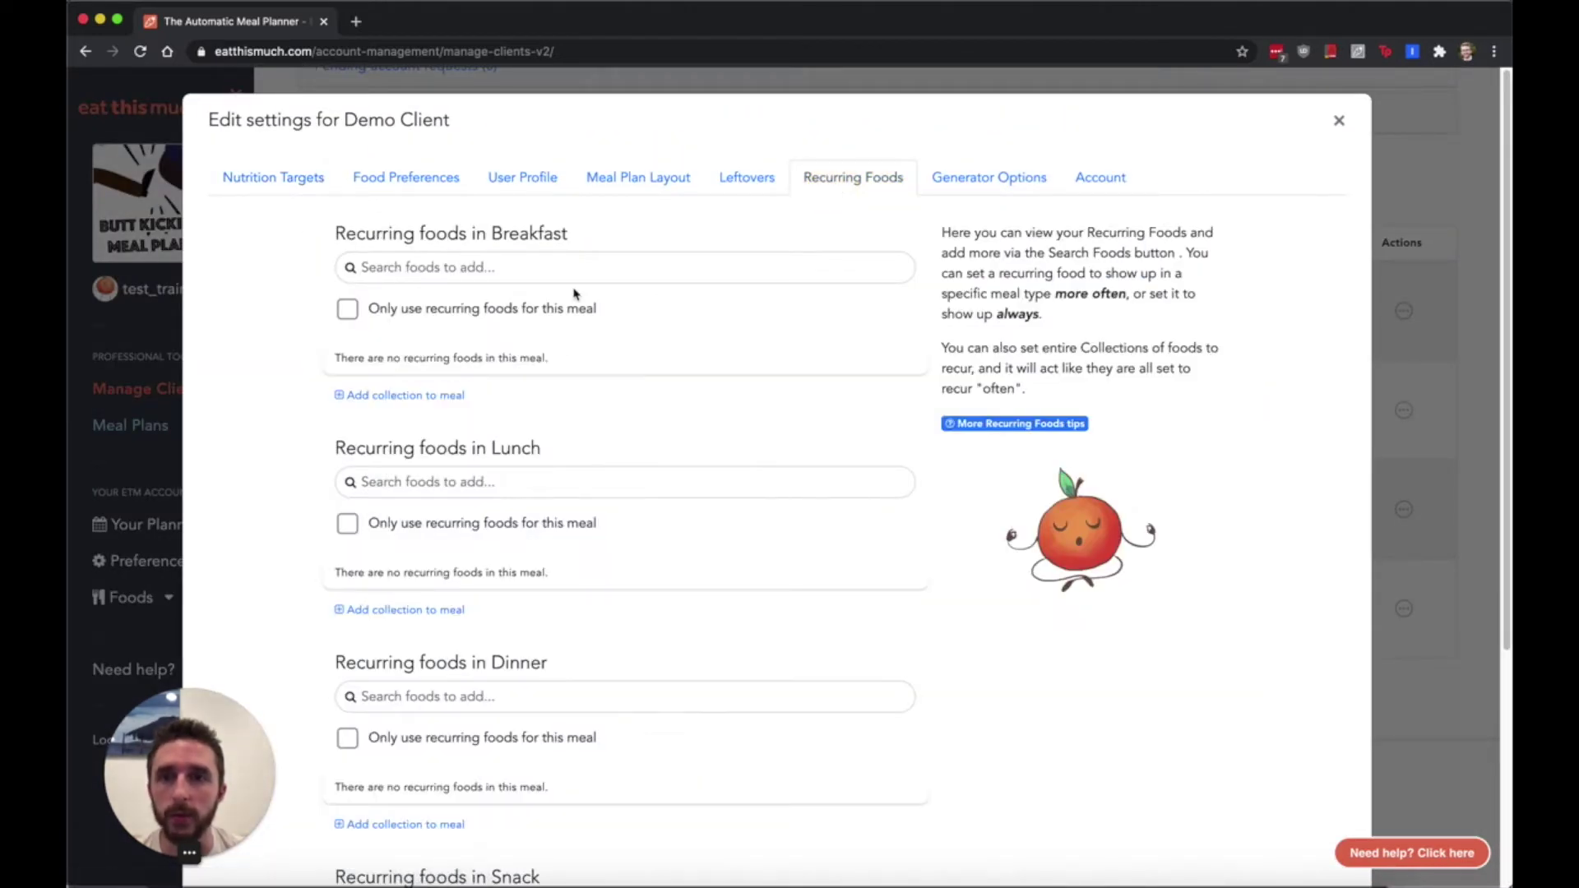
{"action": "left_click", "coordinate": [415, 396]}
{"action": "left_click", "coordinate": [656, 173]}
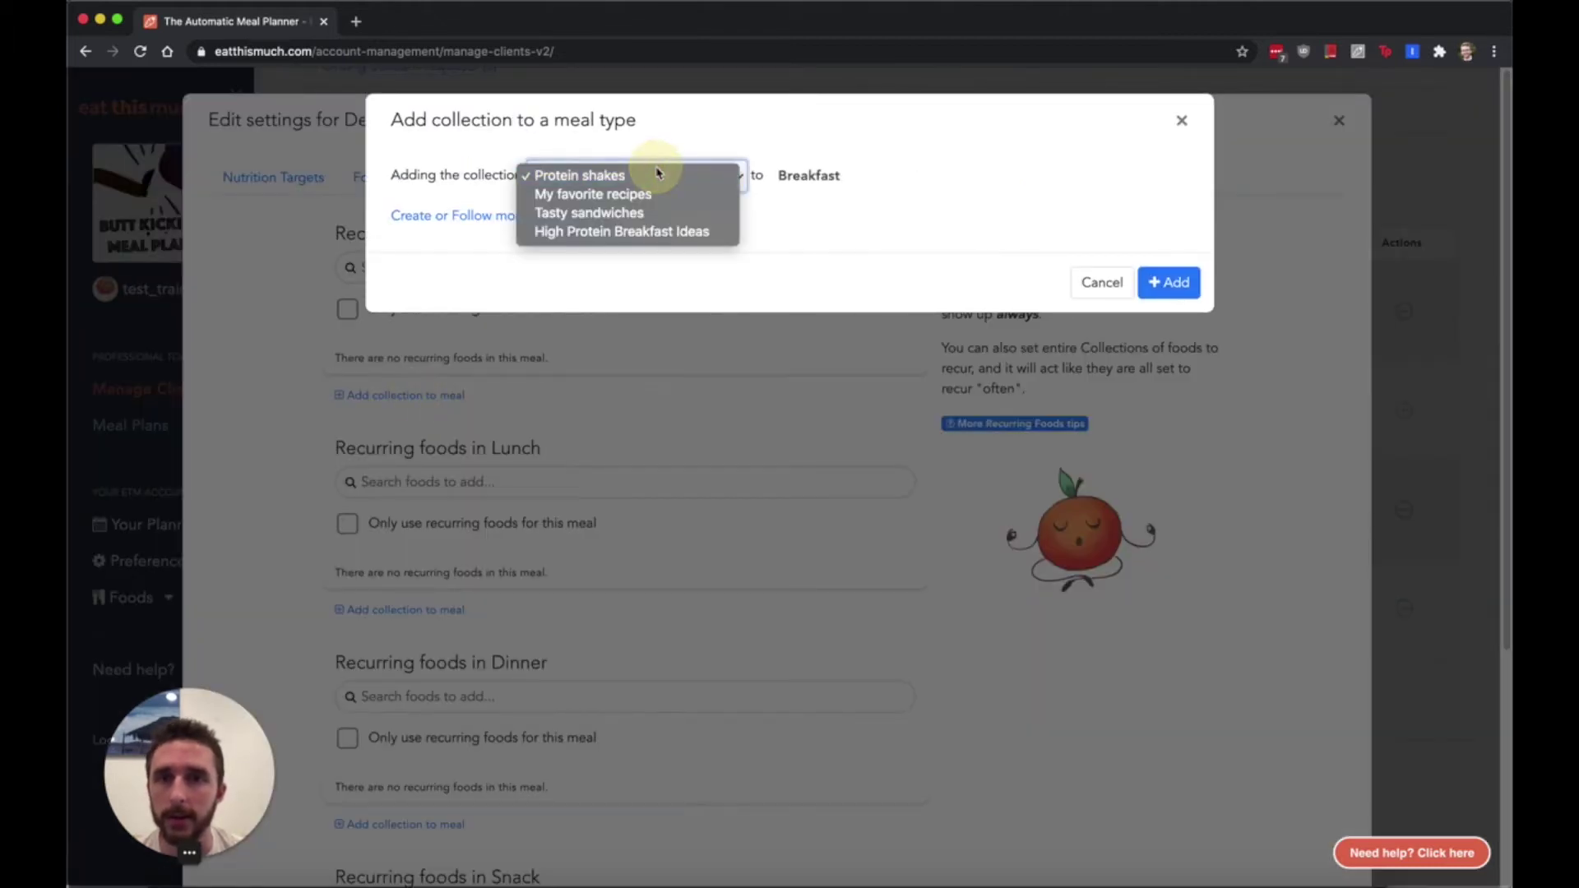
{"action": "left_click", "coordinate": [658, 175]}
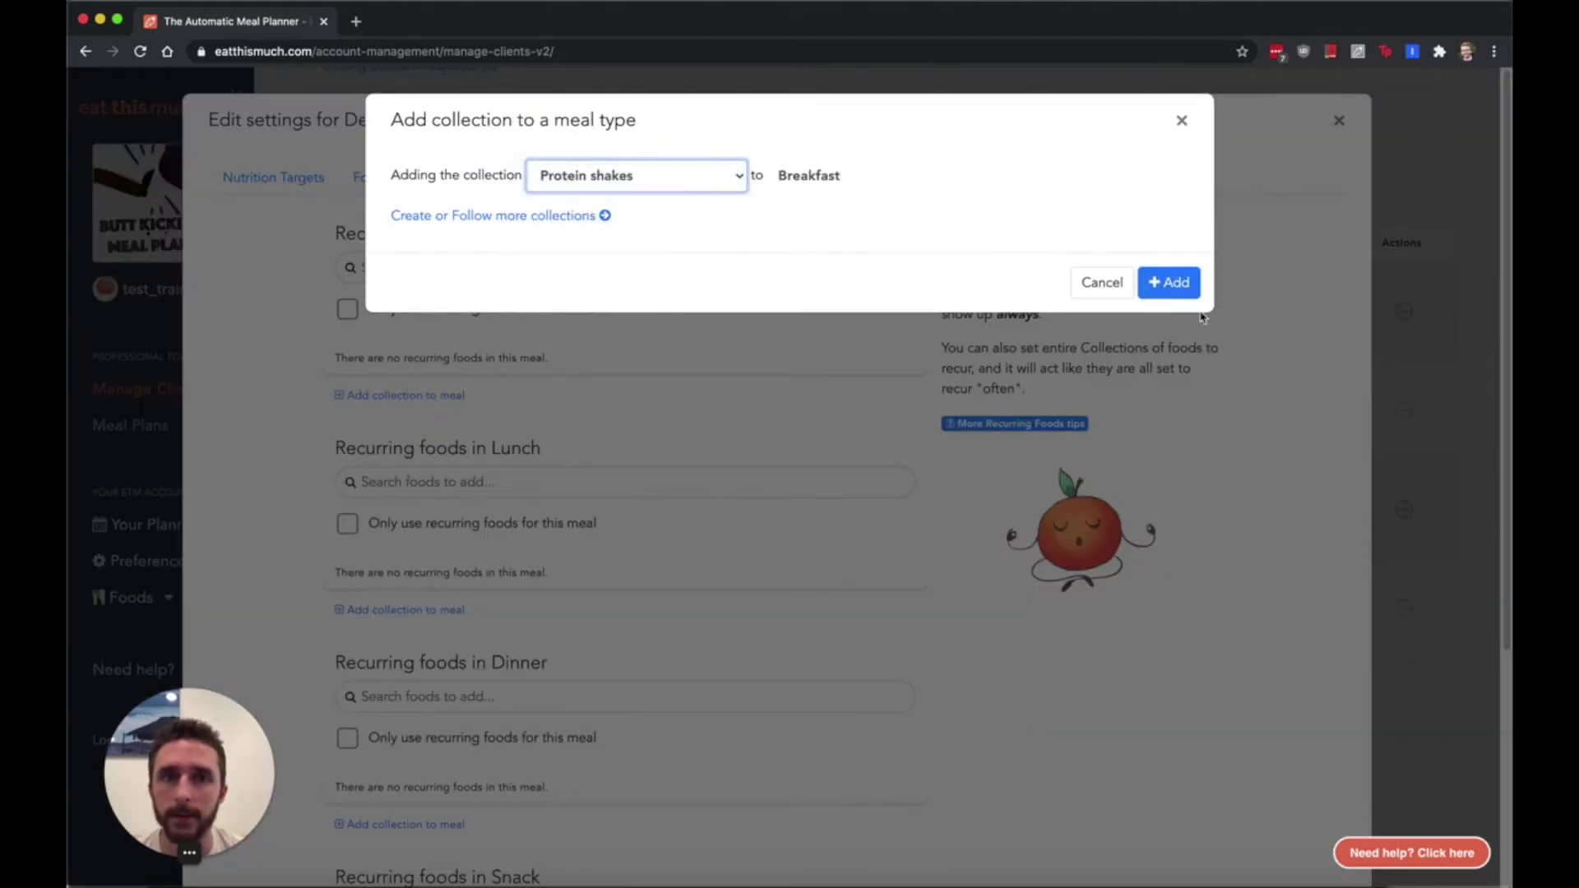
{"action": "left_click", "coordinate": [1180, 283]}
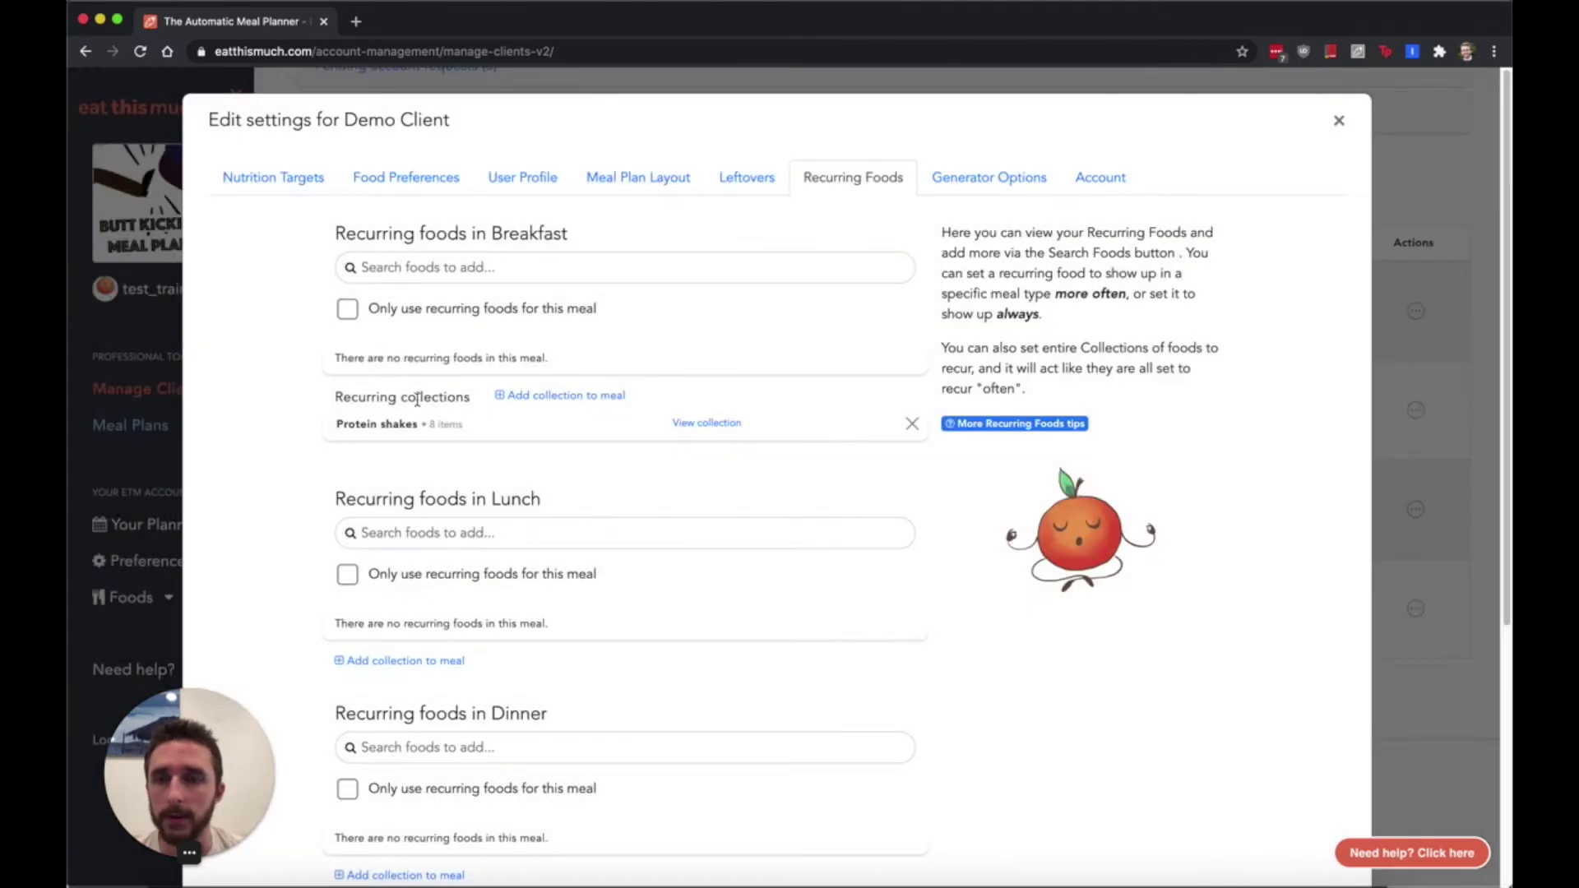
{"action": "left_click", "coordinate": [350, 307]}
{"action": "left_click", "coordinate": [1339, 121]}
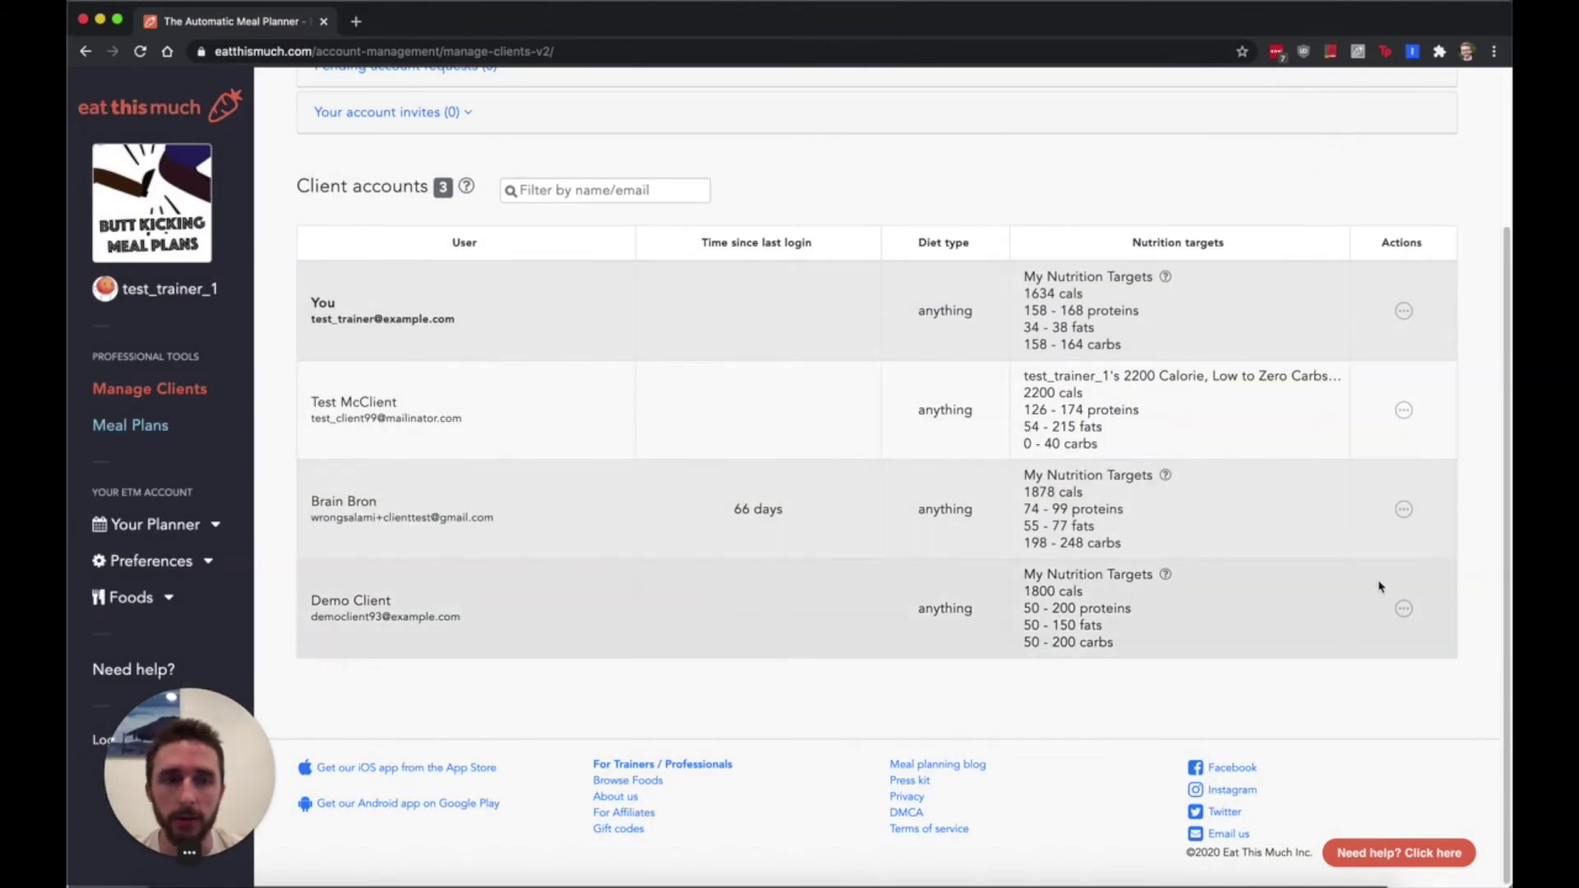
{"action": "left_click", "coordinate": [1404, 609]}
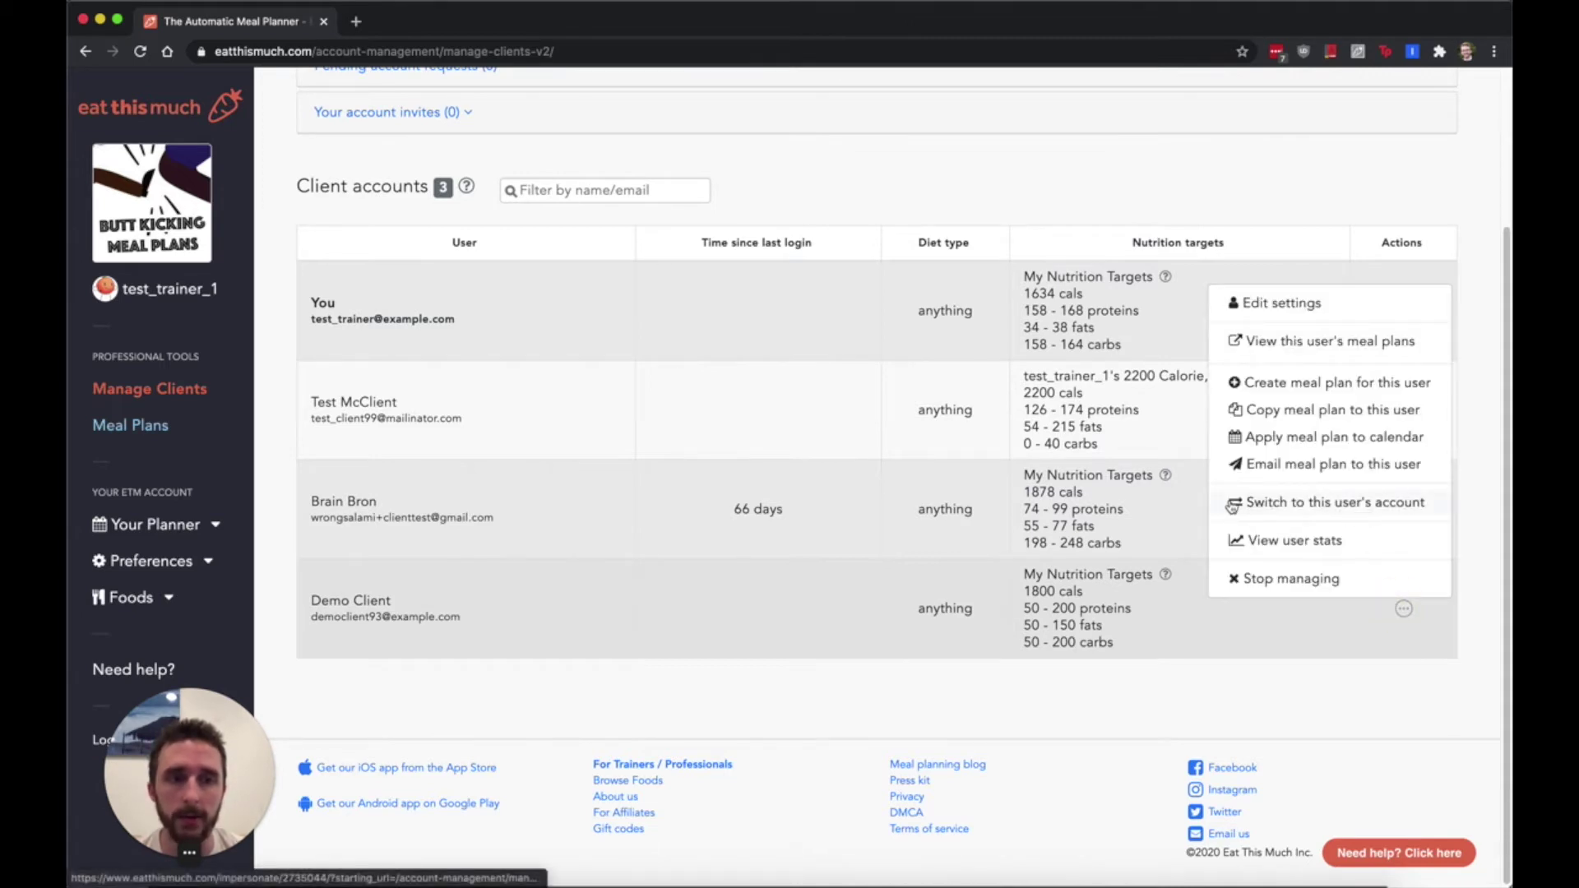
{"action": "left_click", "coordinate": [1333, 505]}
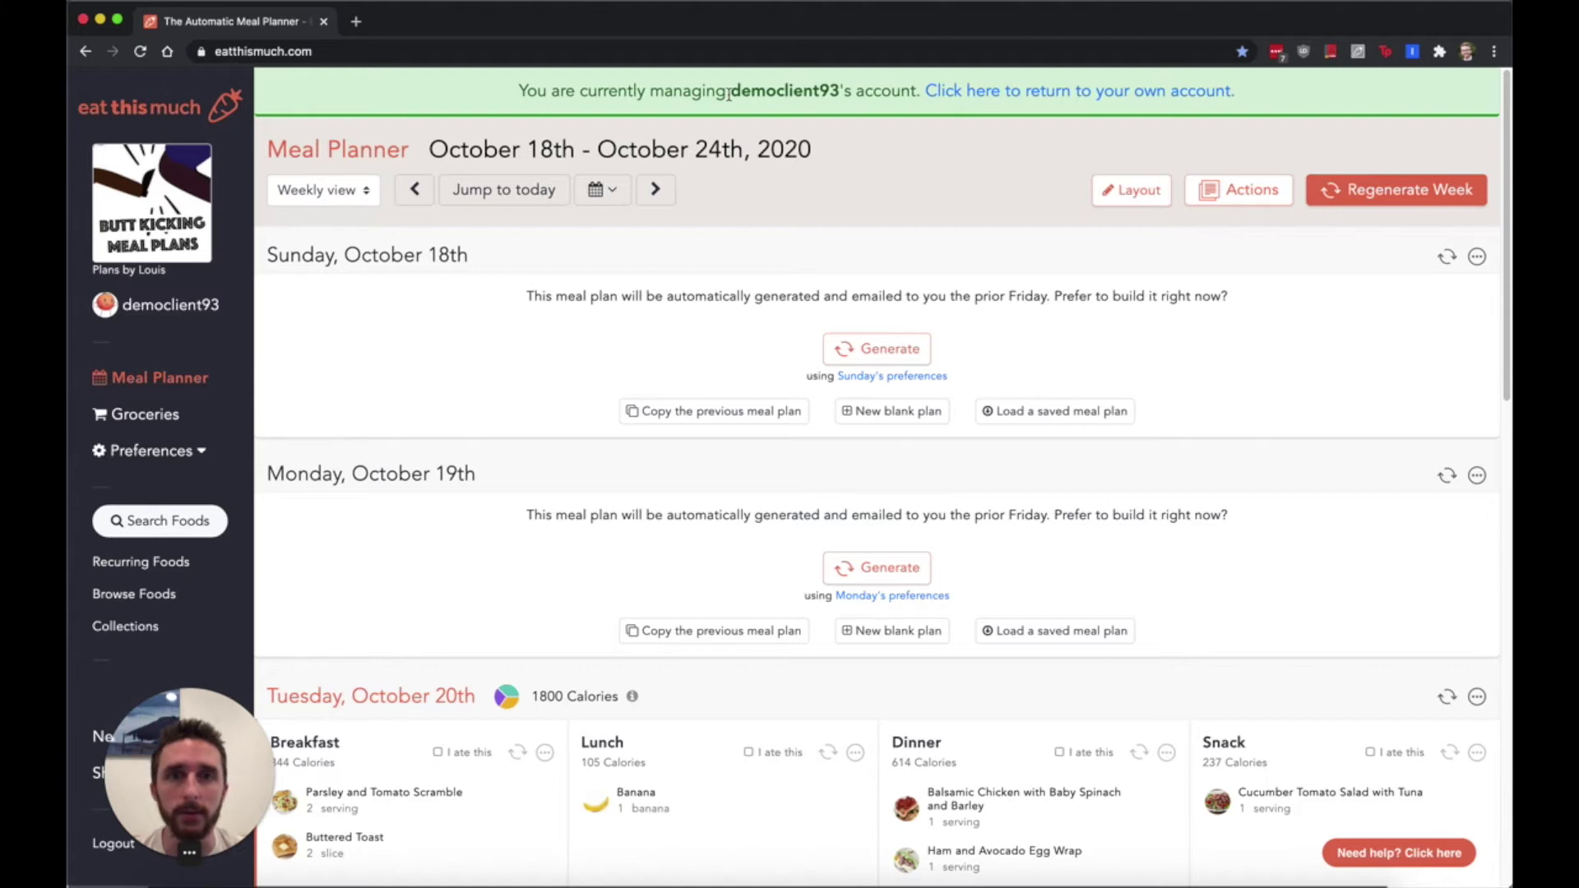
{"action": "scroll", "coordinate": [729, 94], "scroll_direction": "down", "scroll_amount": 1}
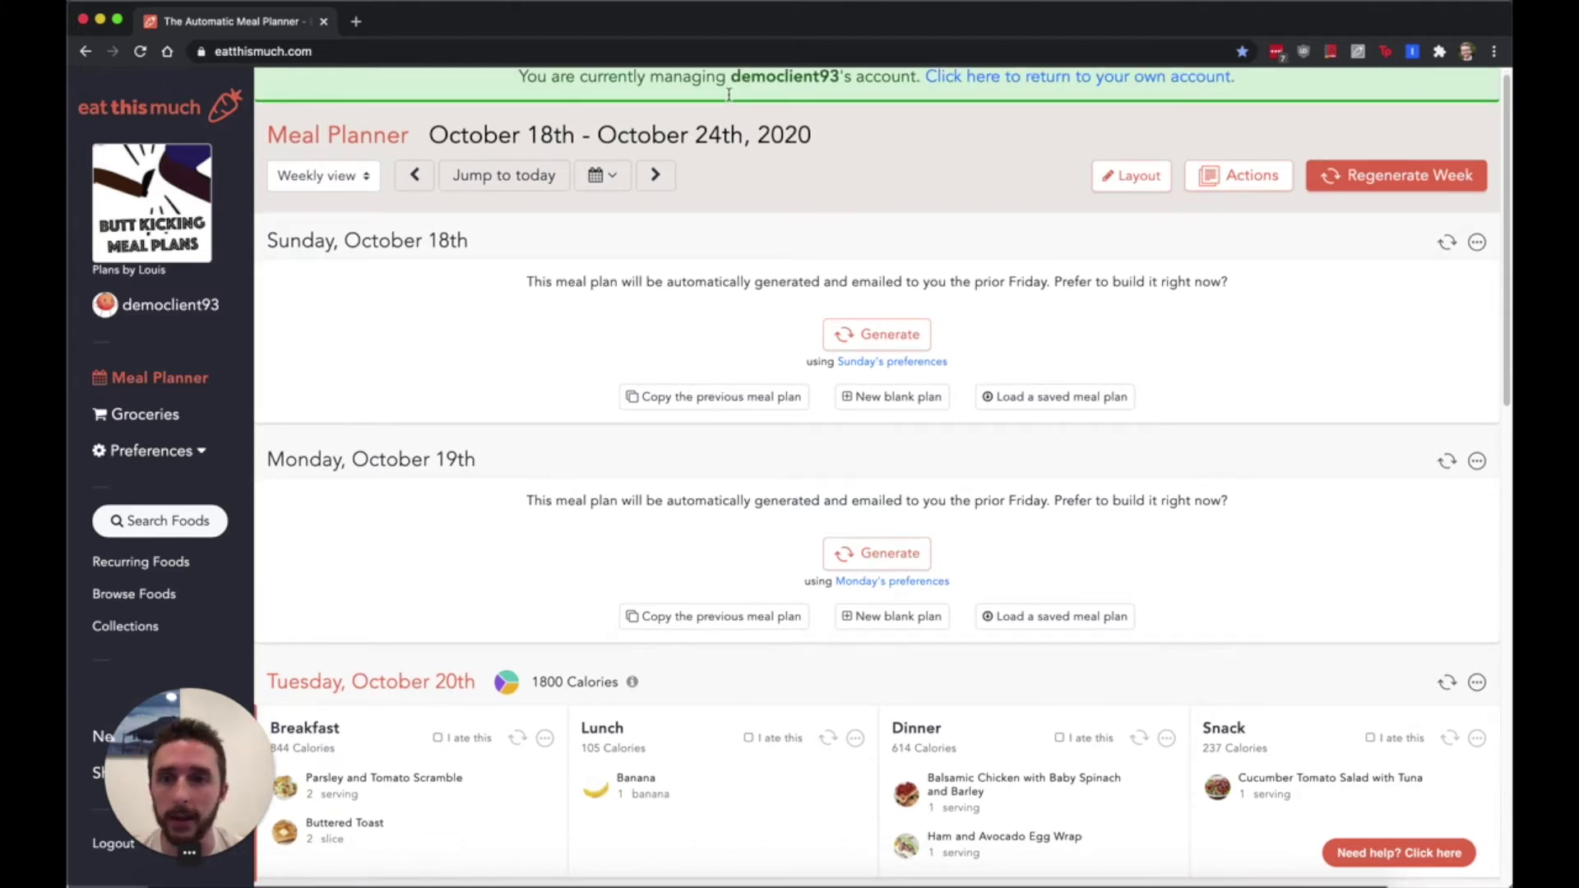
{"action": "scroll", "coordinate": [729, 94], "scroll_direction": "down", "scroll_amount": 2}
{"action": "scroll", "coordinate": [728, 93], "scroll_direction": "down", "scroll_amount": 5}
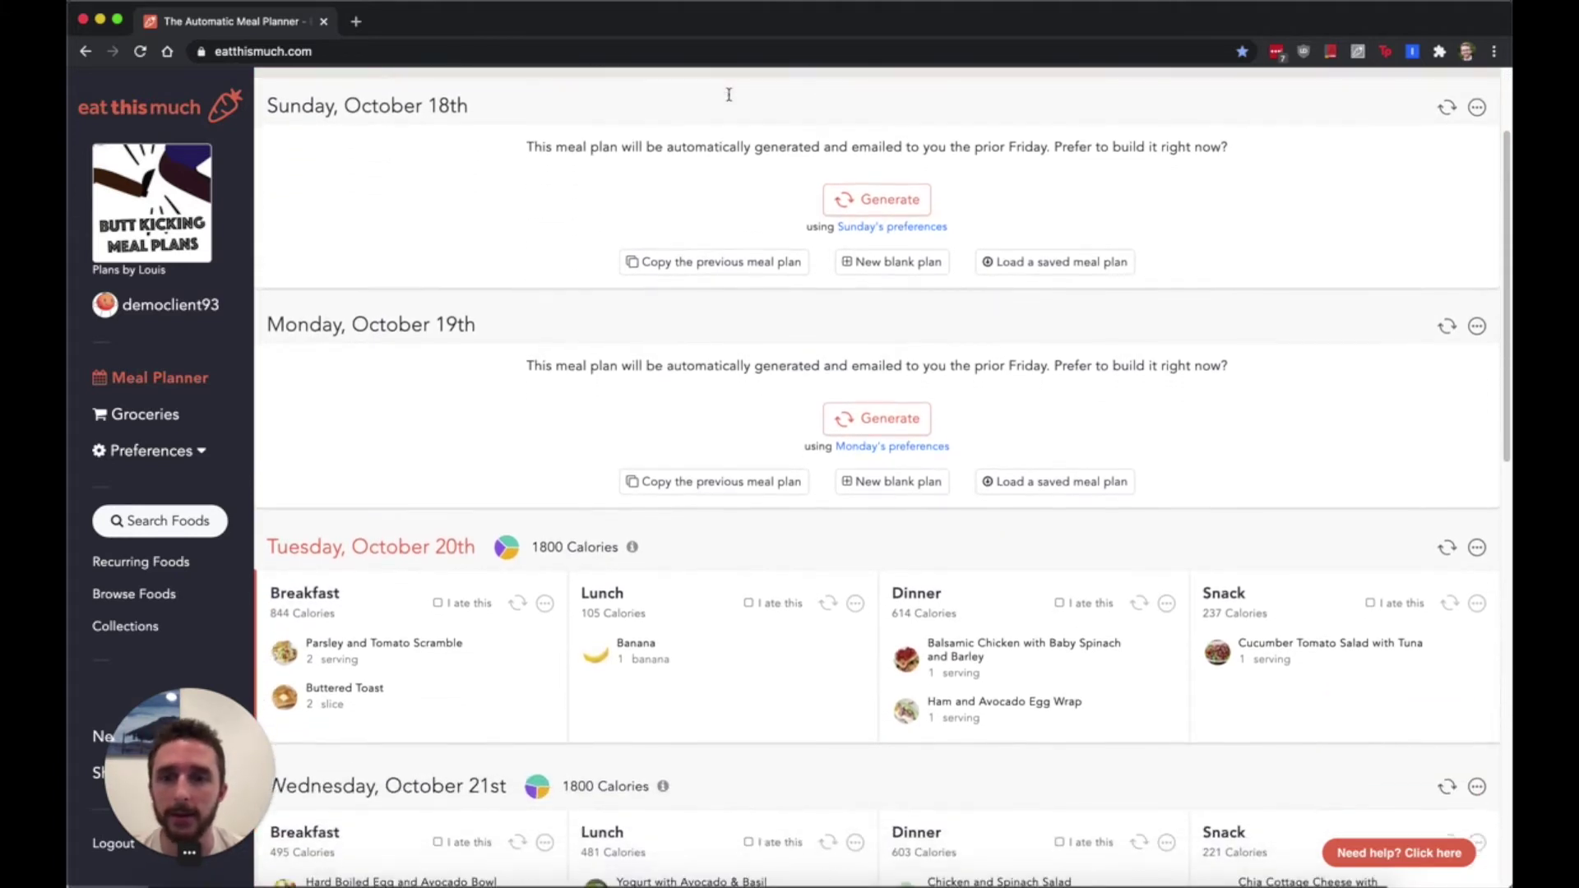
{"action": "scroll", "coordinate": [731, 100], "scroll_direction": "down", "scroll_amount": 3}
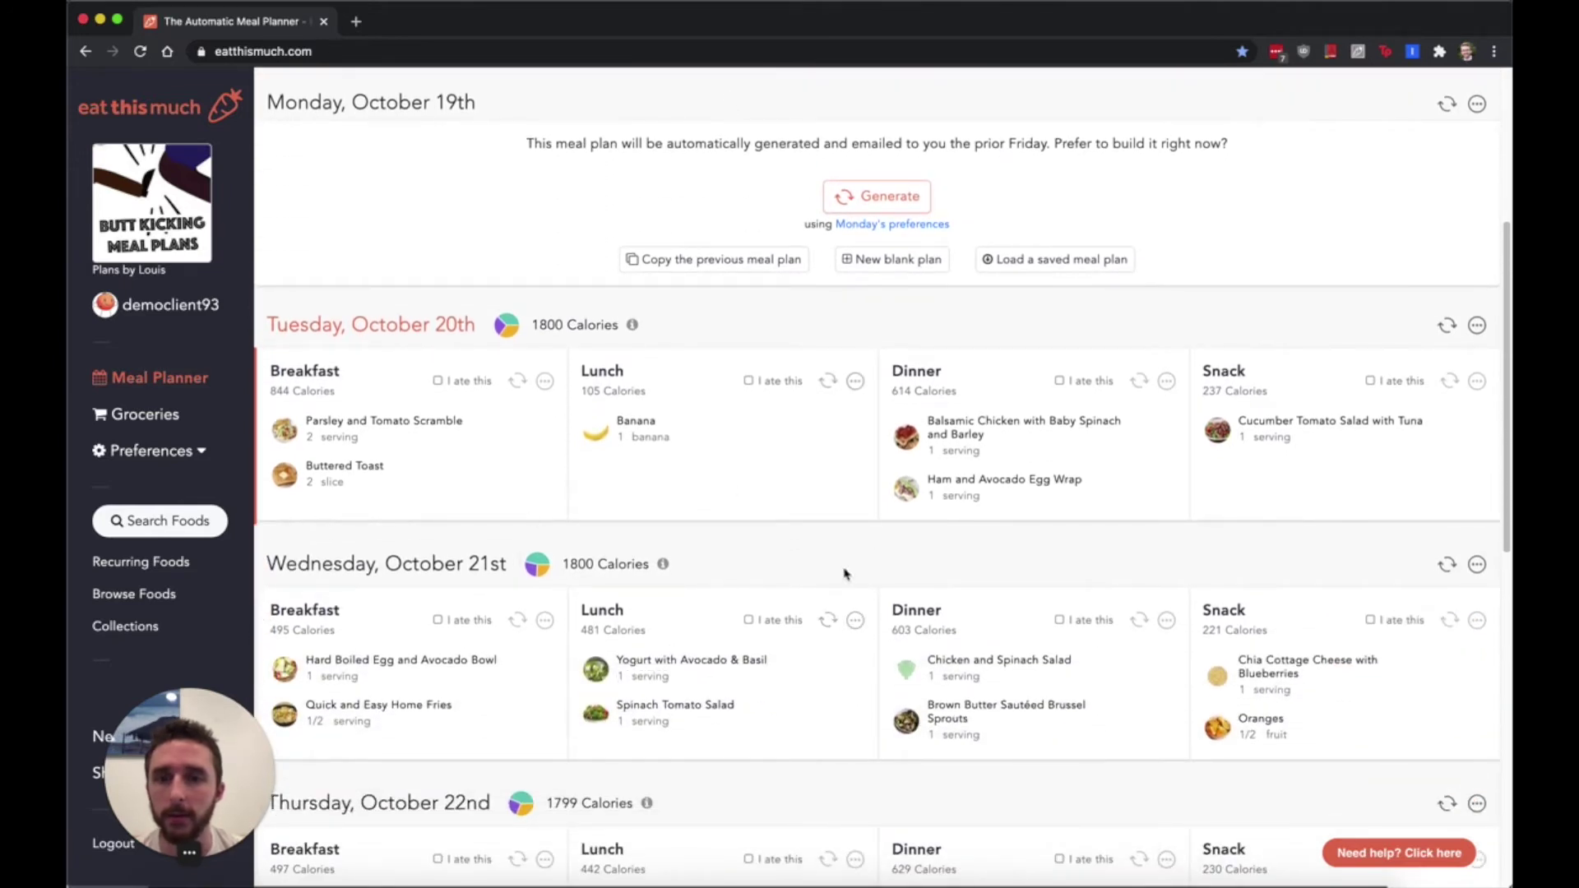
{"action": "scroll", "coordinate": [835, 584], "scroll_direction": "down", "scroll_amount": 4}
{"action": "scroll", "coordinate": [835, 584], "scroll_direction": "up", "scroll_amount": 3}
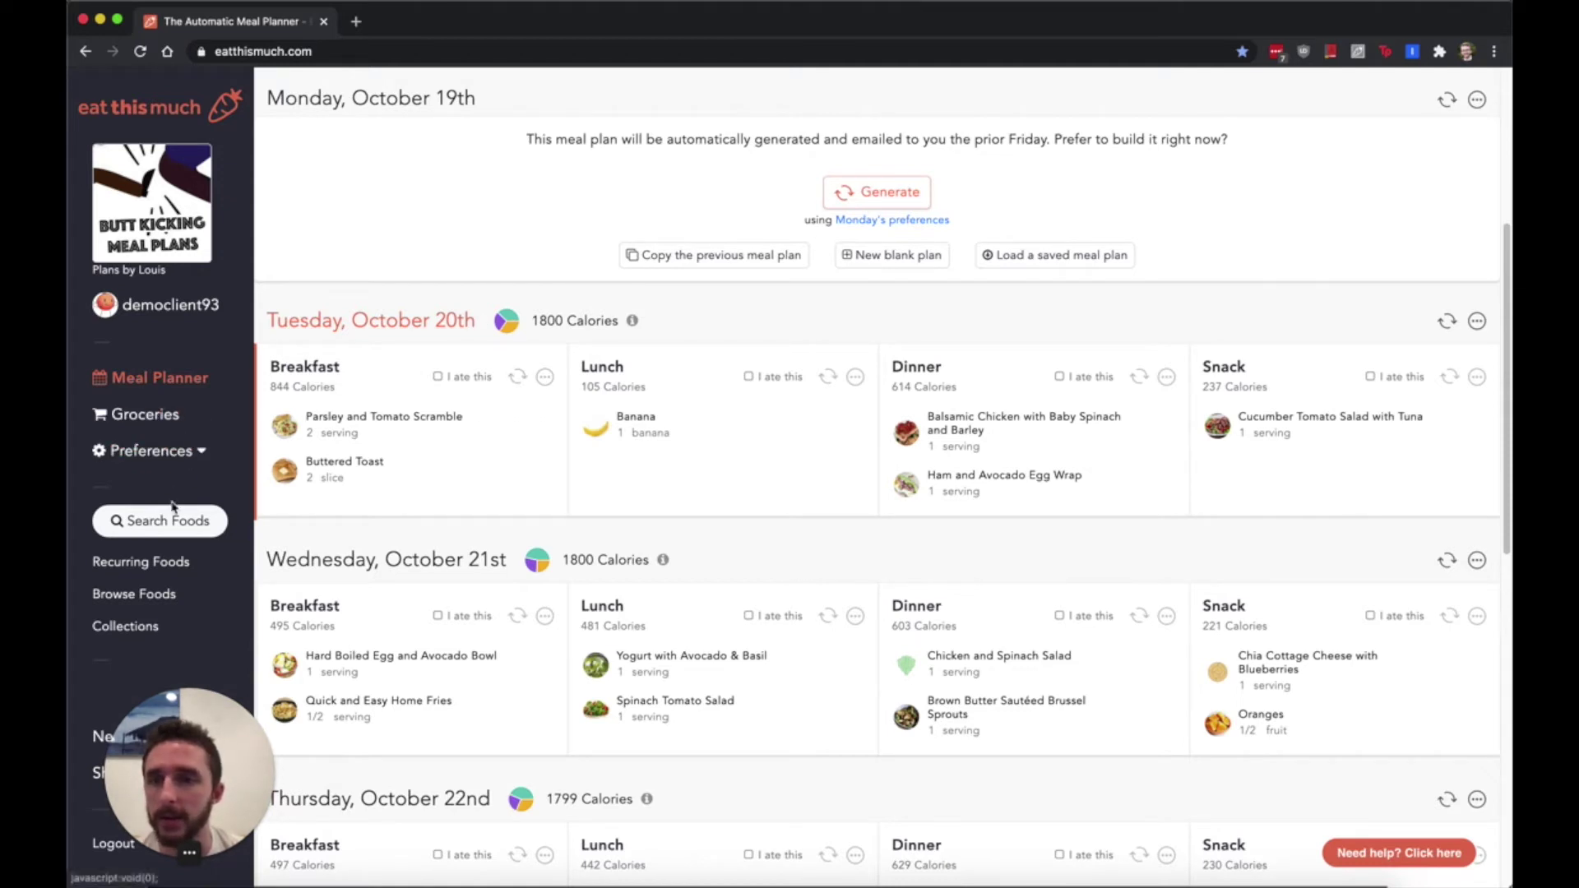
Open Collections in the client's account and open Protein shakes from Trainer Collections.
{"action": "left_click", "coordinate": [152, 567]}
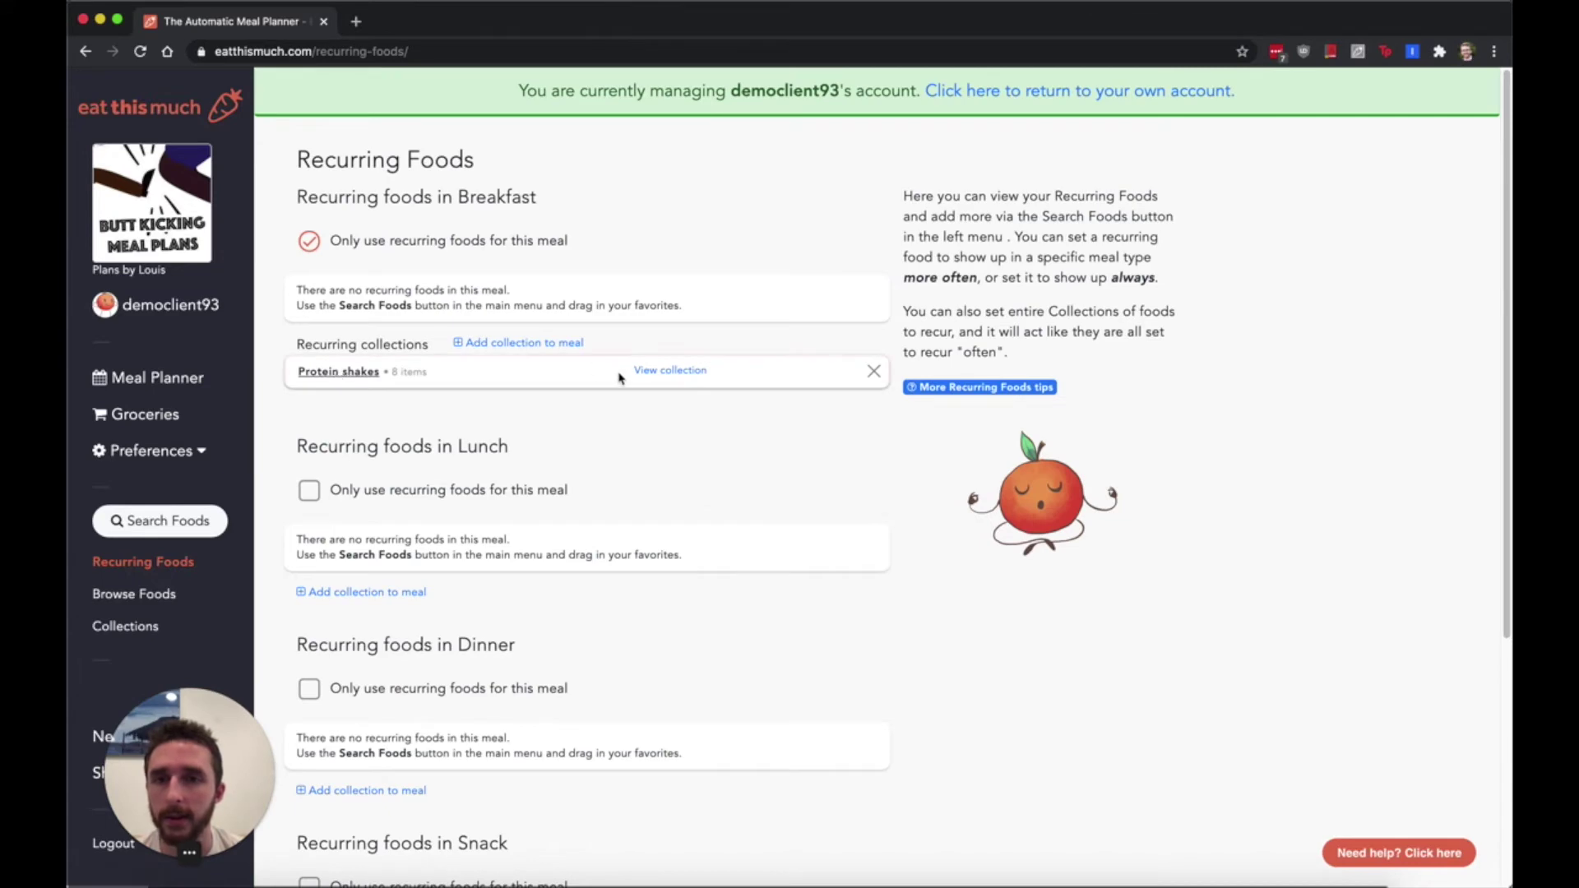
{"action": "left_click", "coordinate": [123, 630]}
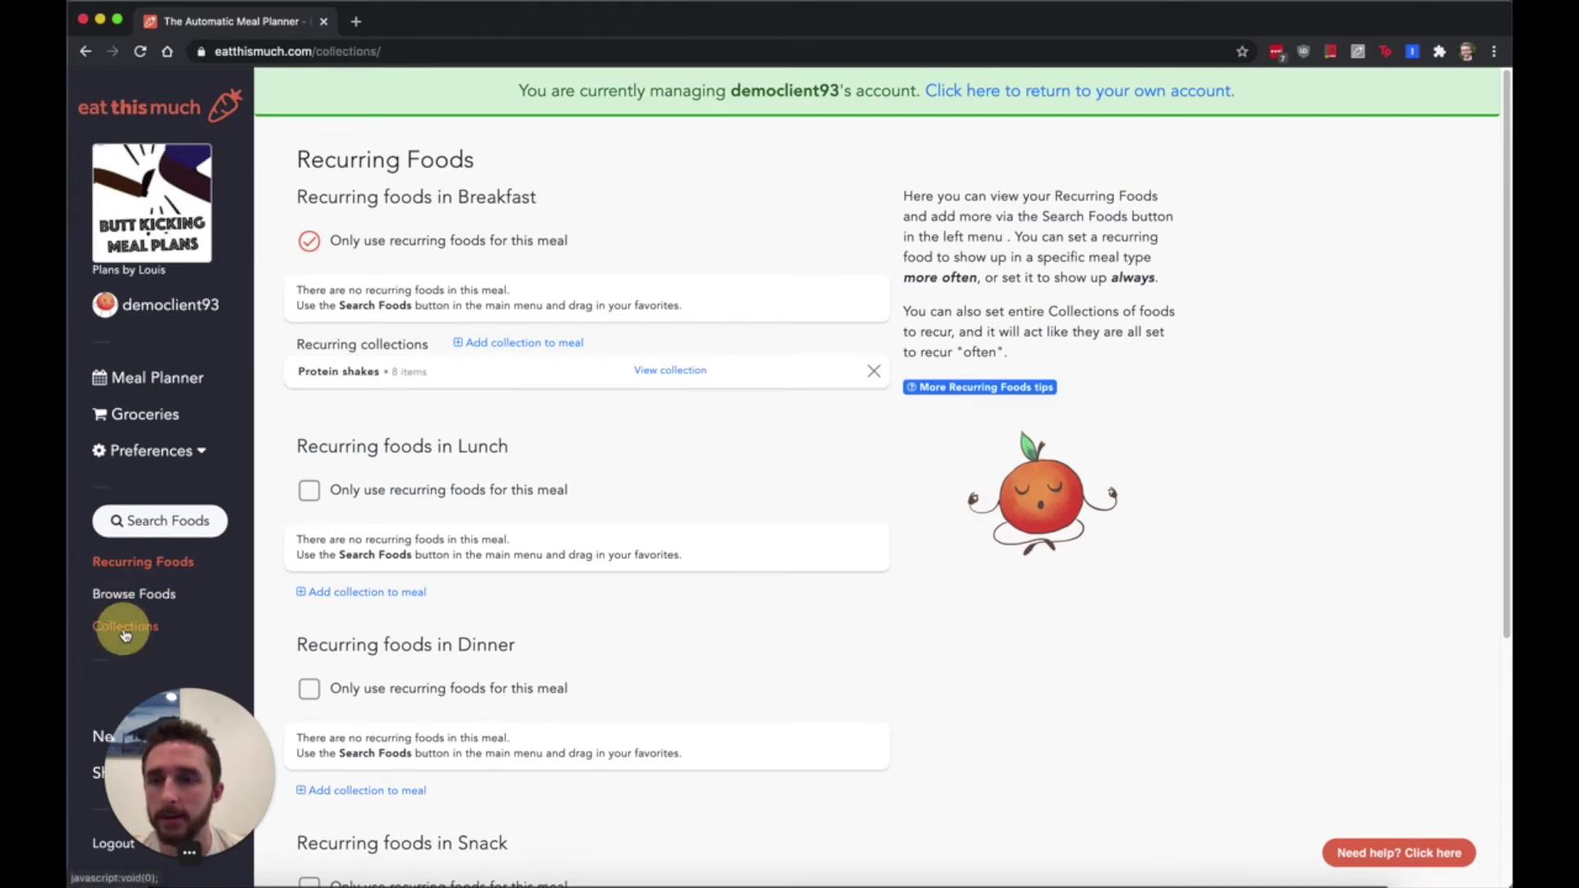
{"action": "scroll", "coordinate": [644, 441], "scroll_direction": "down", "scroll_amount": 10}
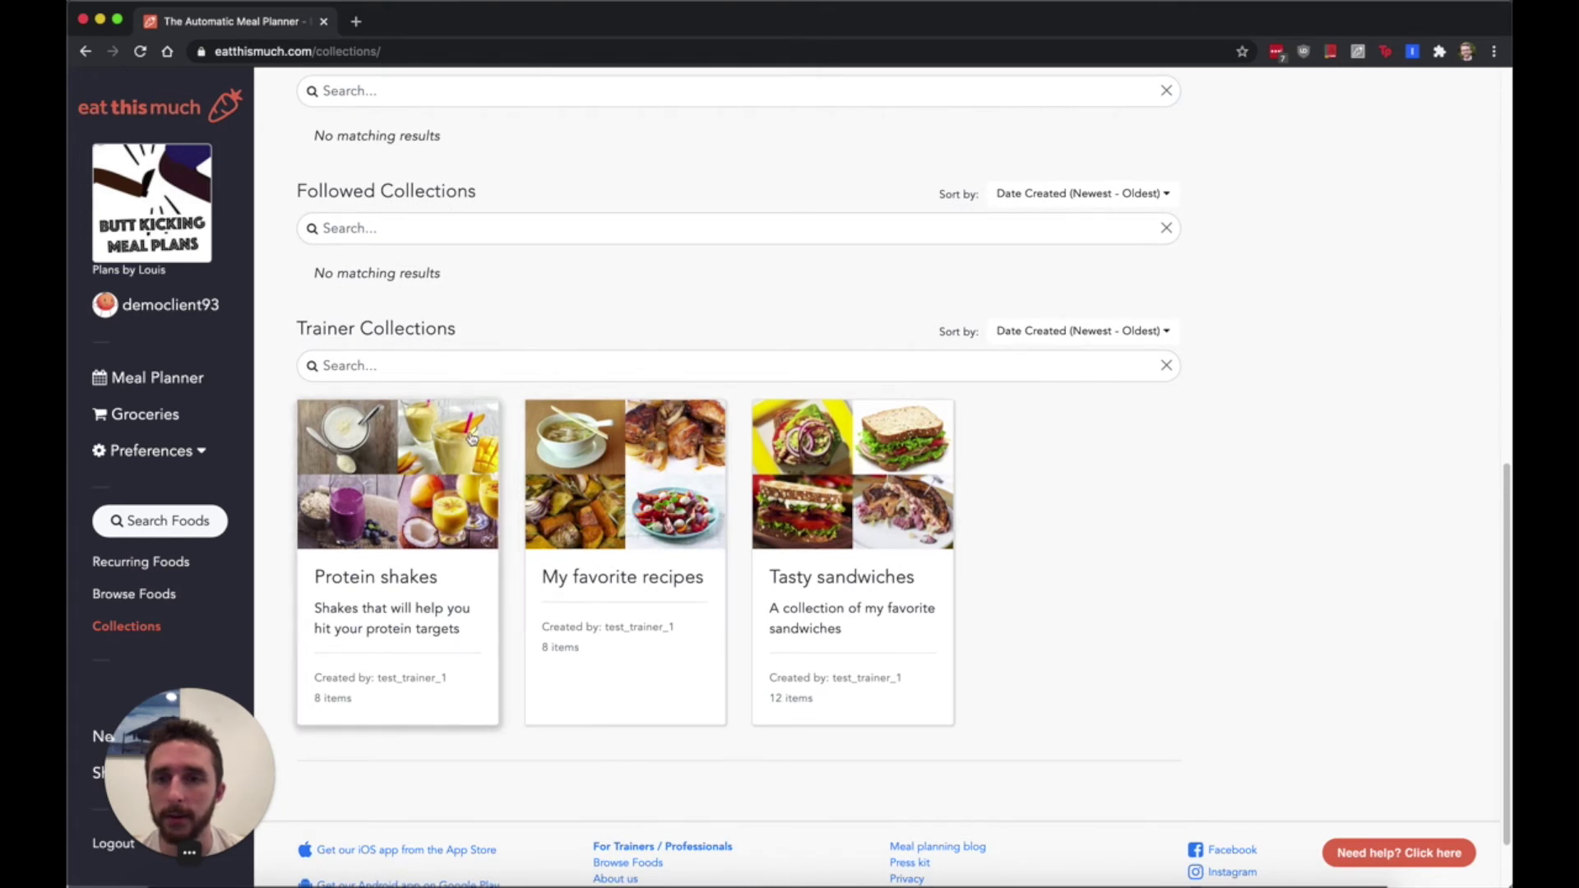
{"action": "left_click_drag", "start_coordinate": [297, 328], "coordinate": [457, 329]}
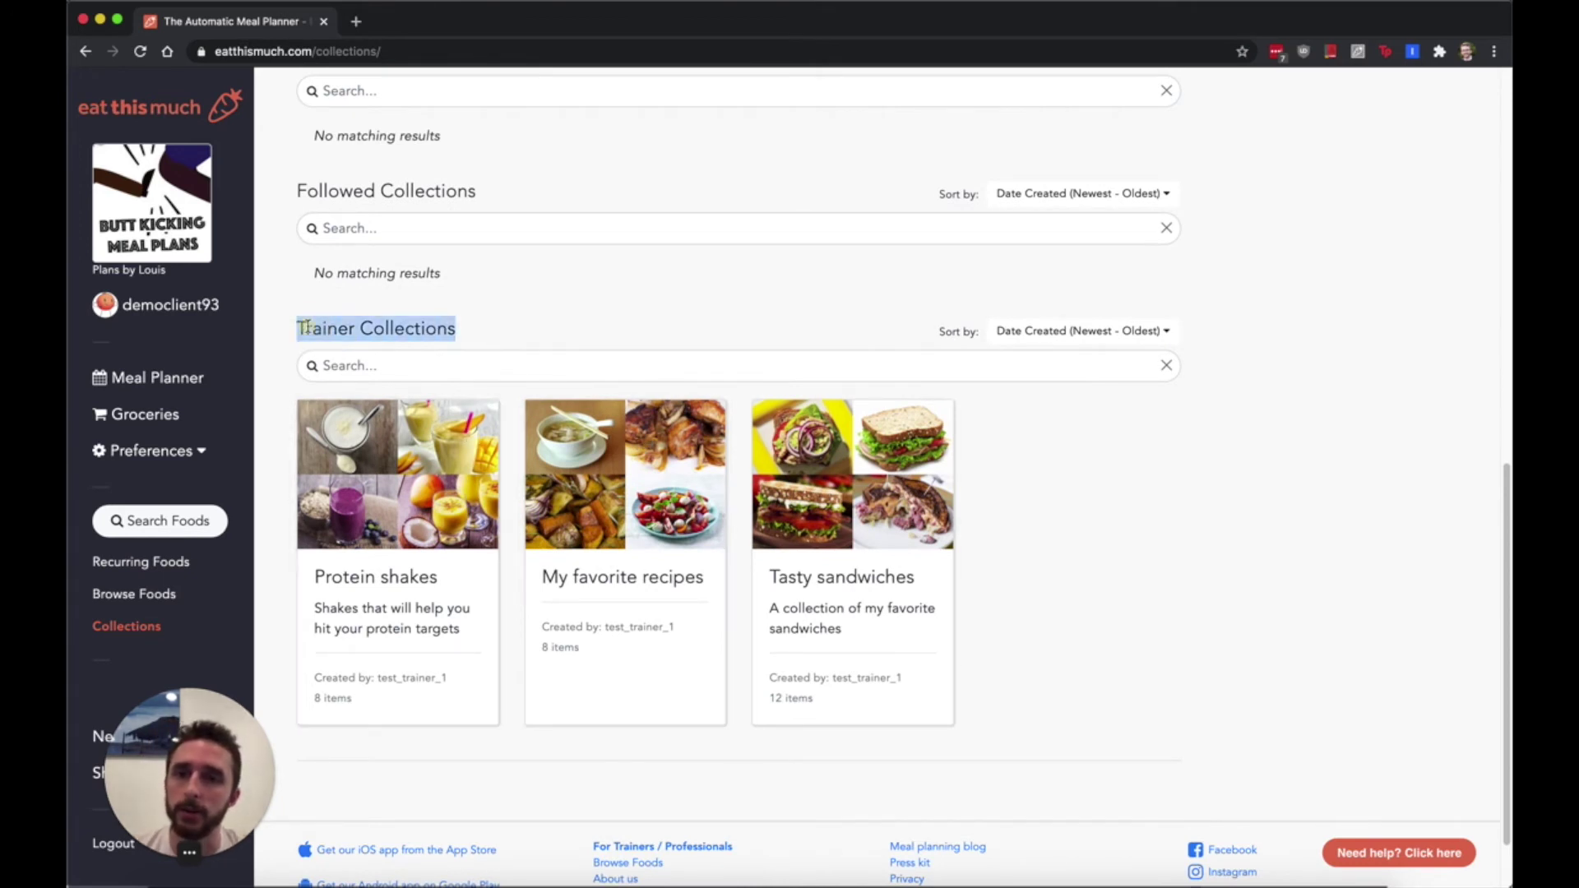
{"action": "left_click", "coordinate": [383, 337]}
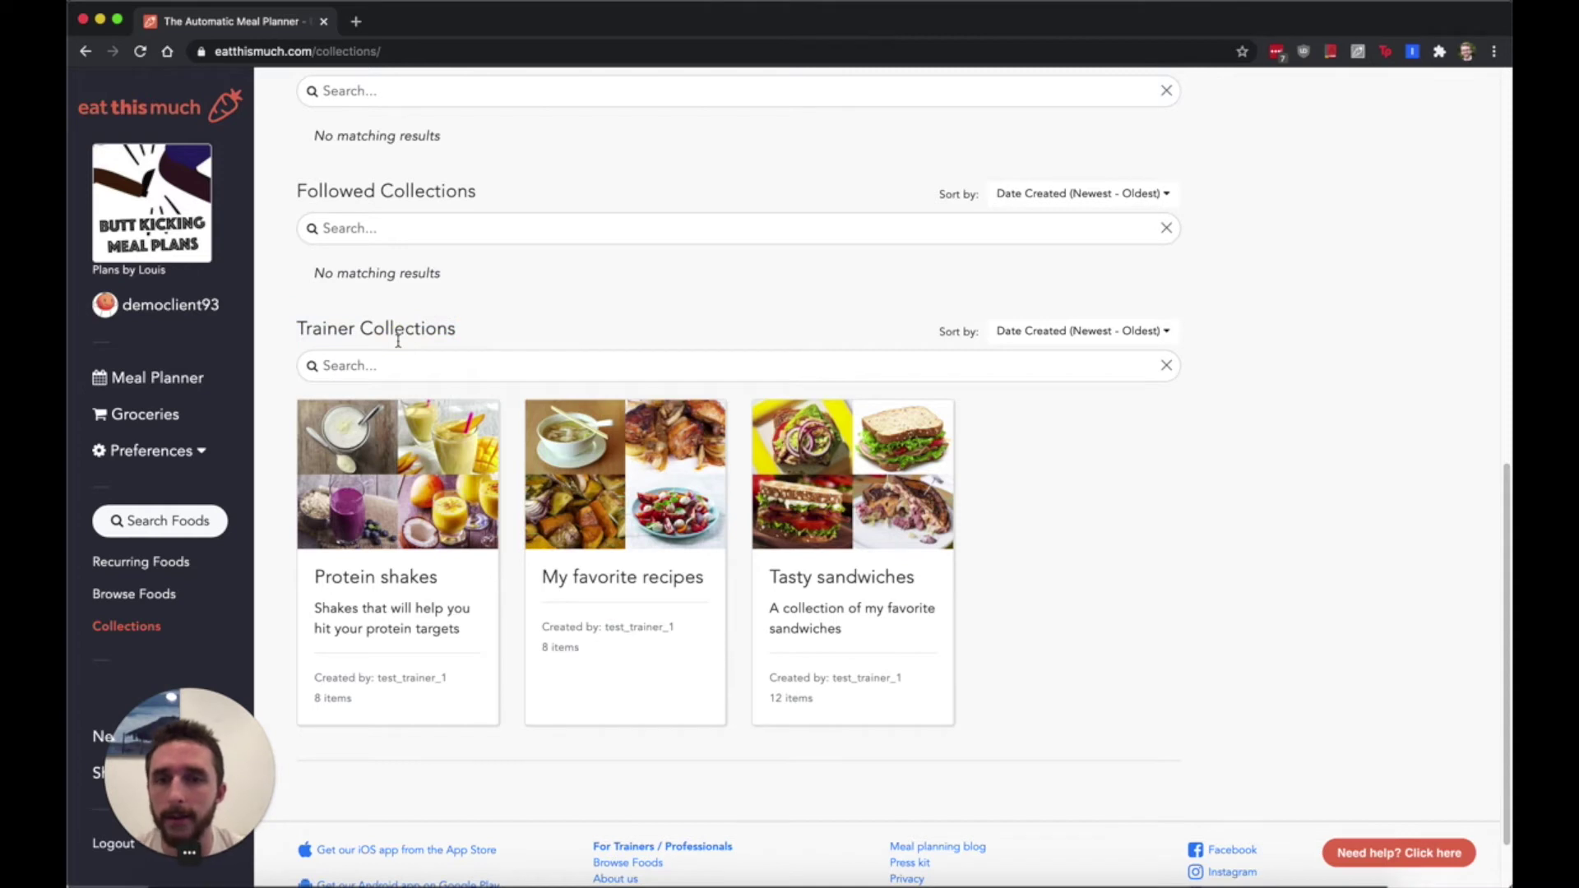
{"action": "scroll", "coordinate": [398, 339], "scroll_direction": "down", "scroll_amount": 1}
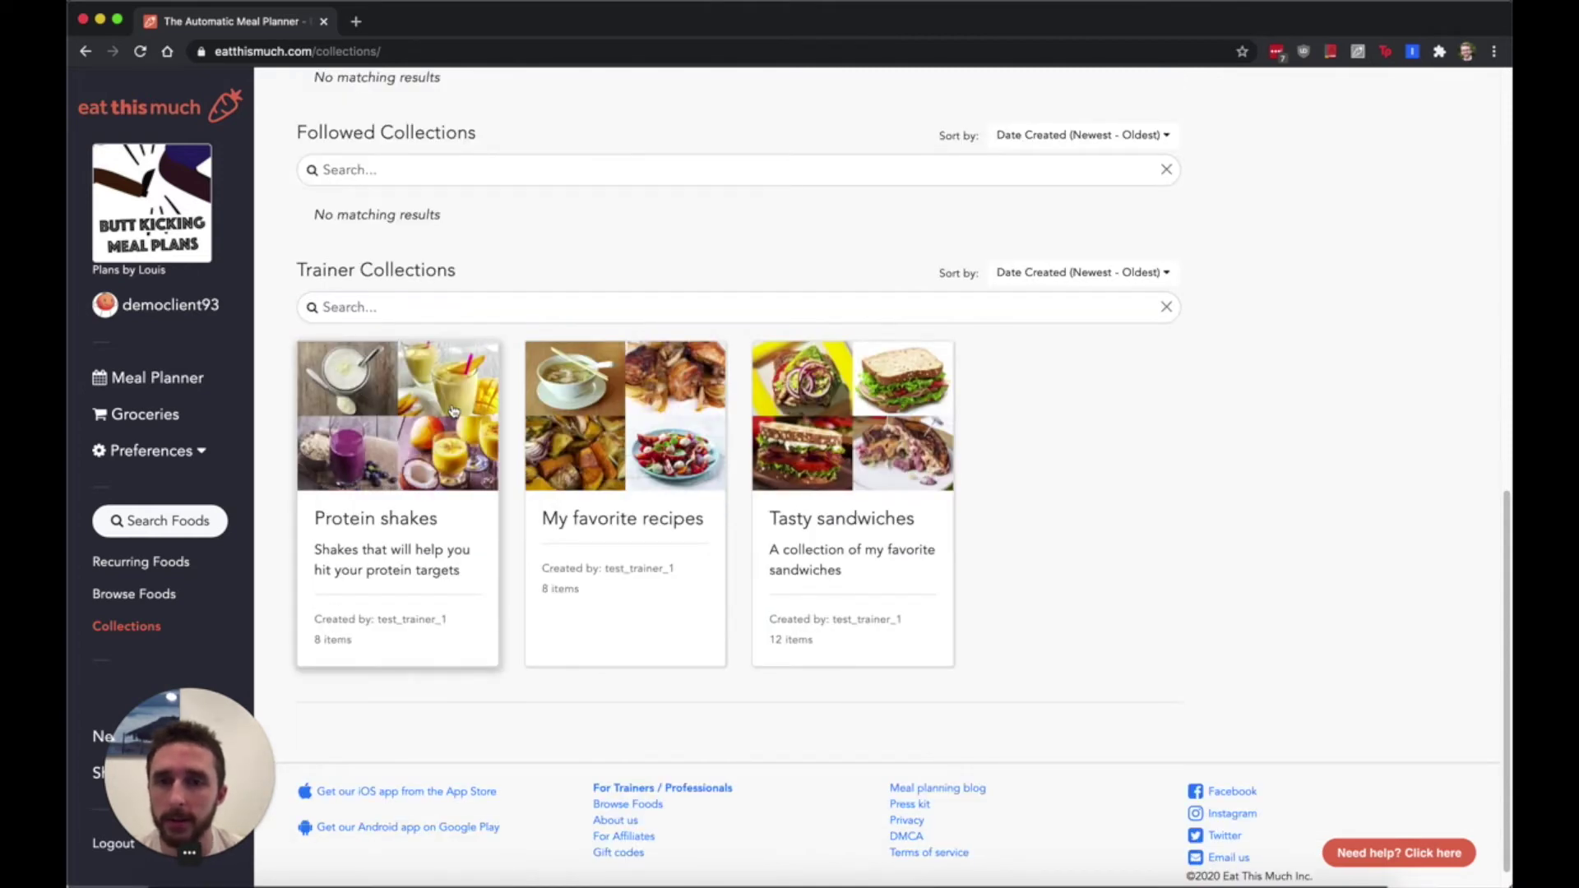
{"action": "left_click", "coordinate": [415, 427]}
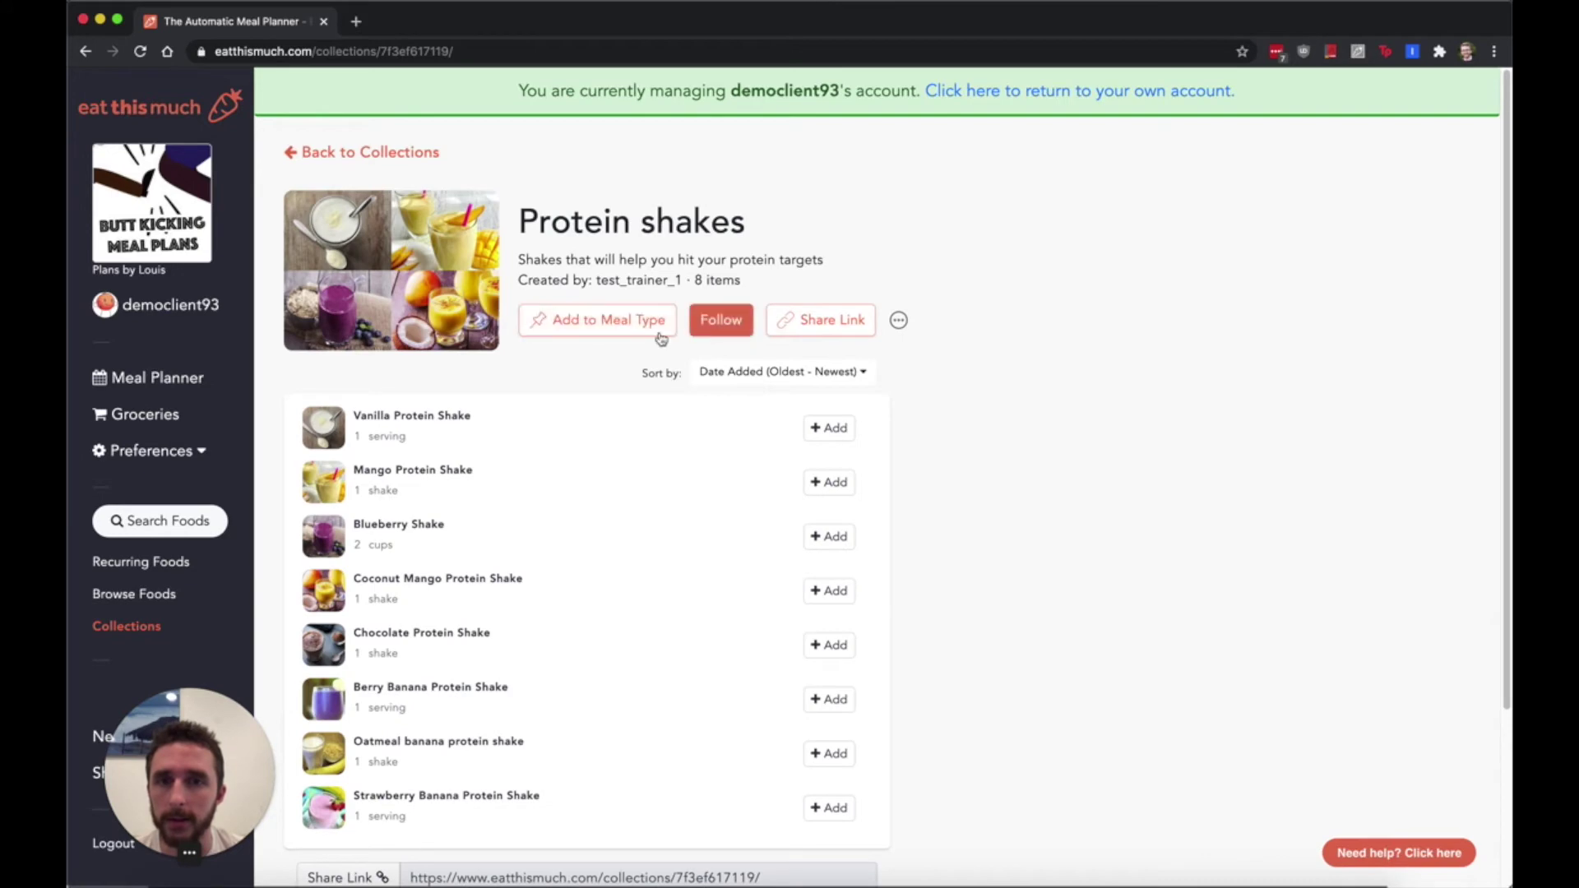
Open the Tasty sandwiches collection and add it to the Lunch meal type.
{"action": "left_click", "coordinate": [413, 154]}
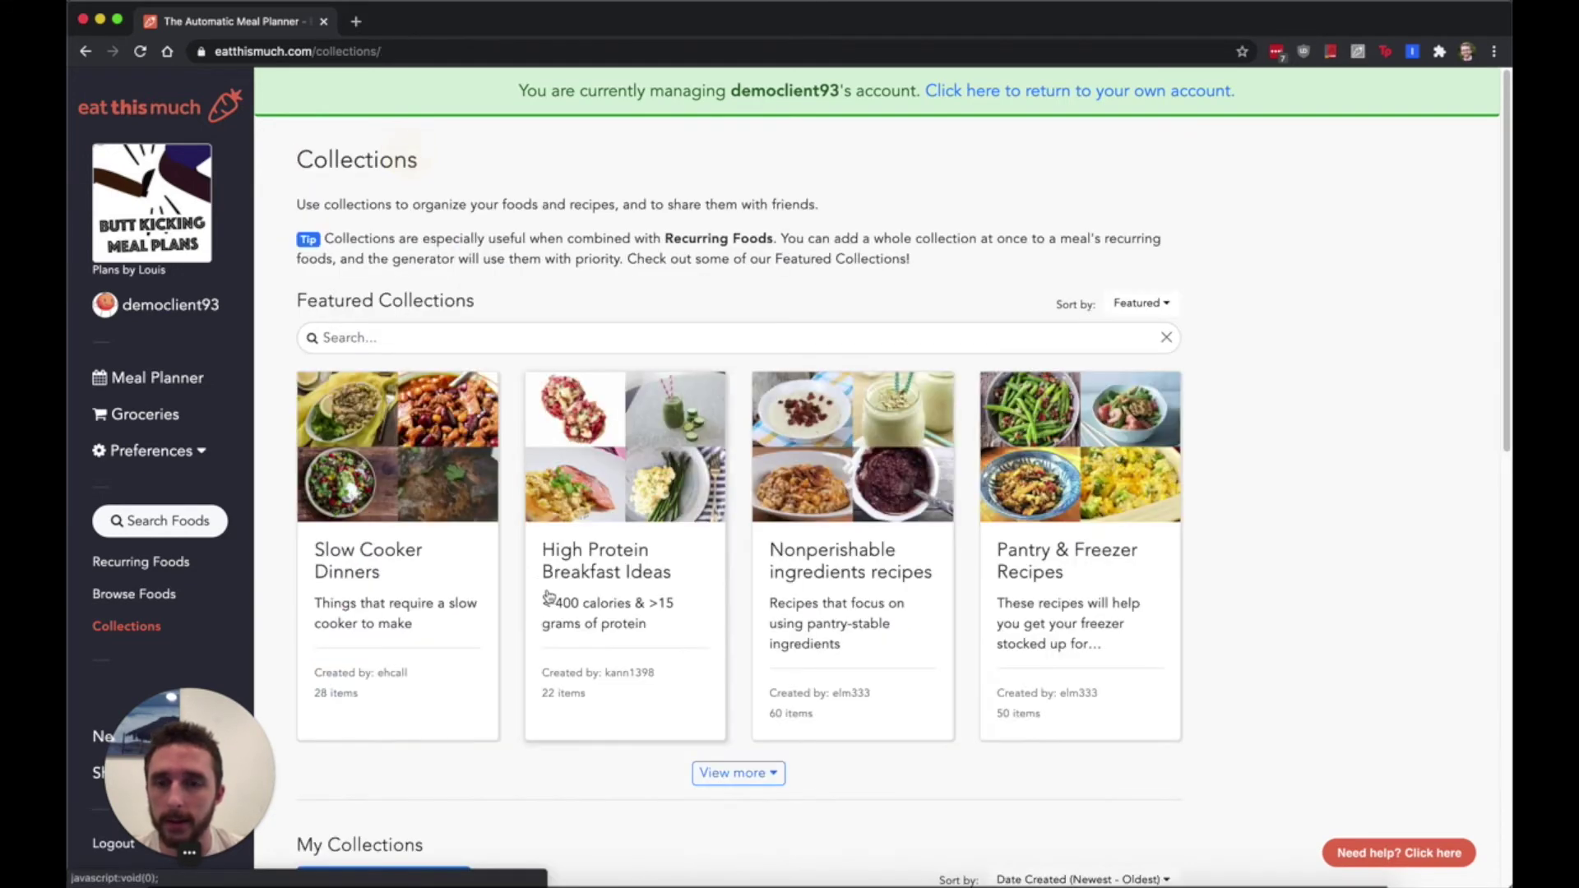
{"action": "scroll", "coordinate": [549, 597], "scroll_direction": "down", "scroll_amount": 10}
{"action": "left_click", "coordinate": [835, 429]}
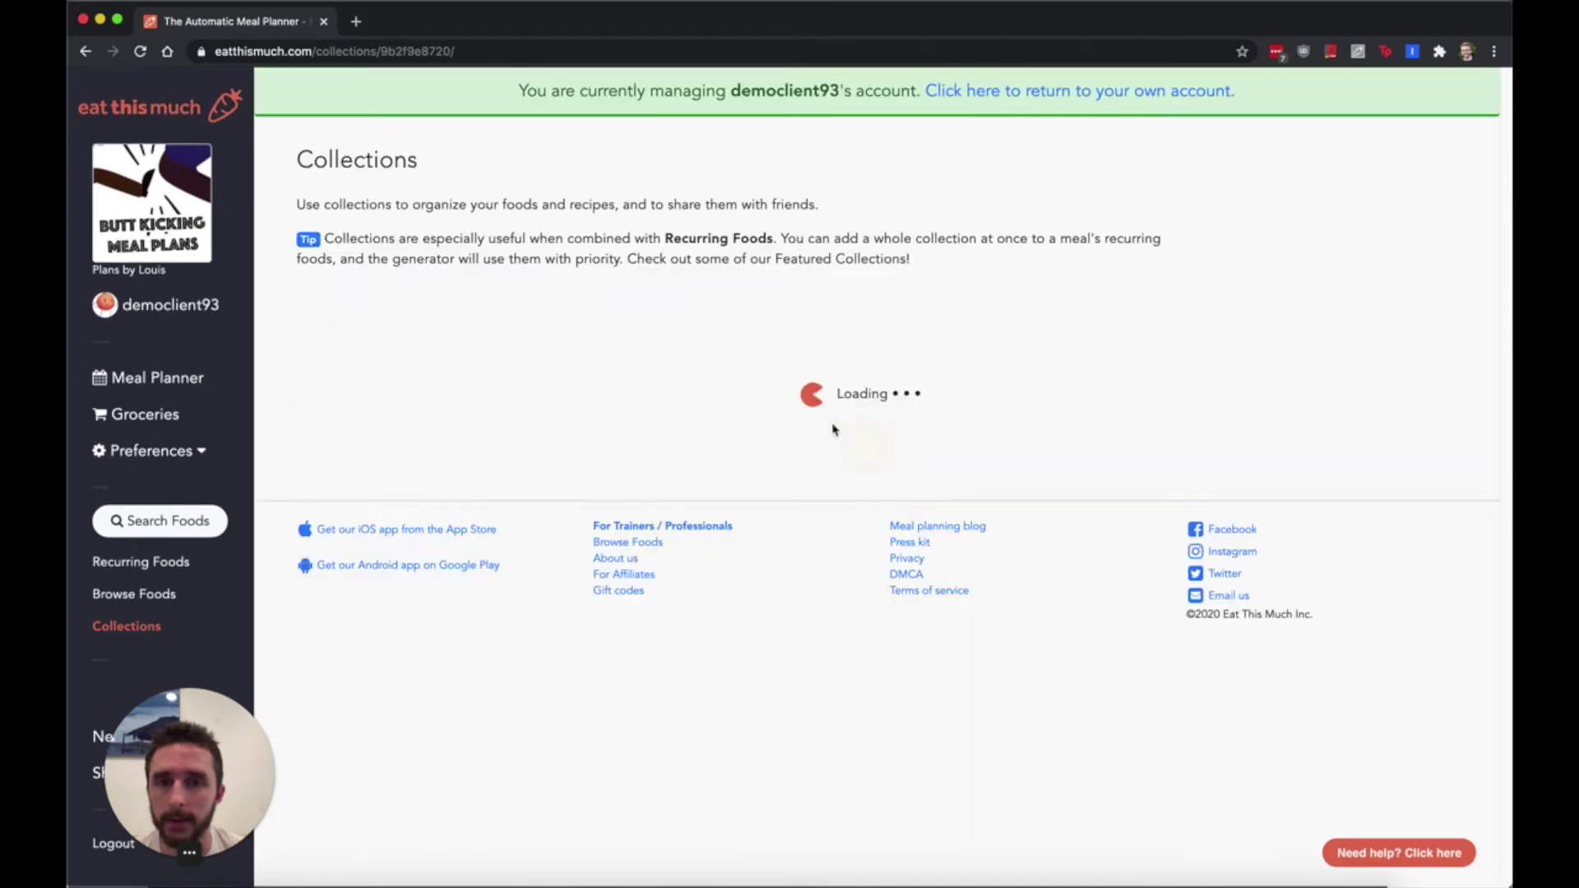
{"action": "left_click", "coordinate": [633, 319]}
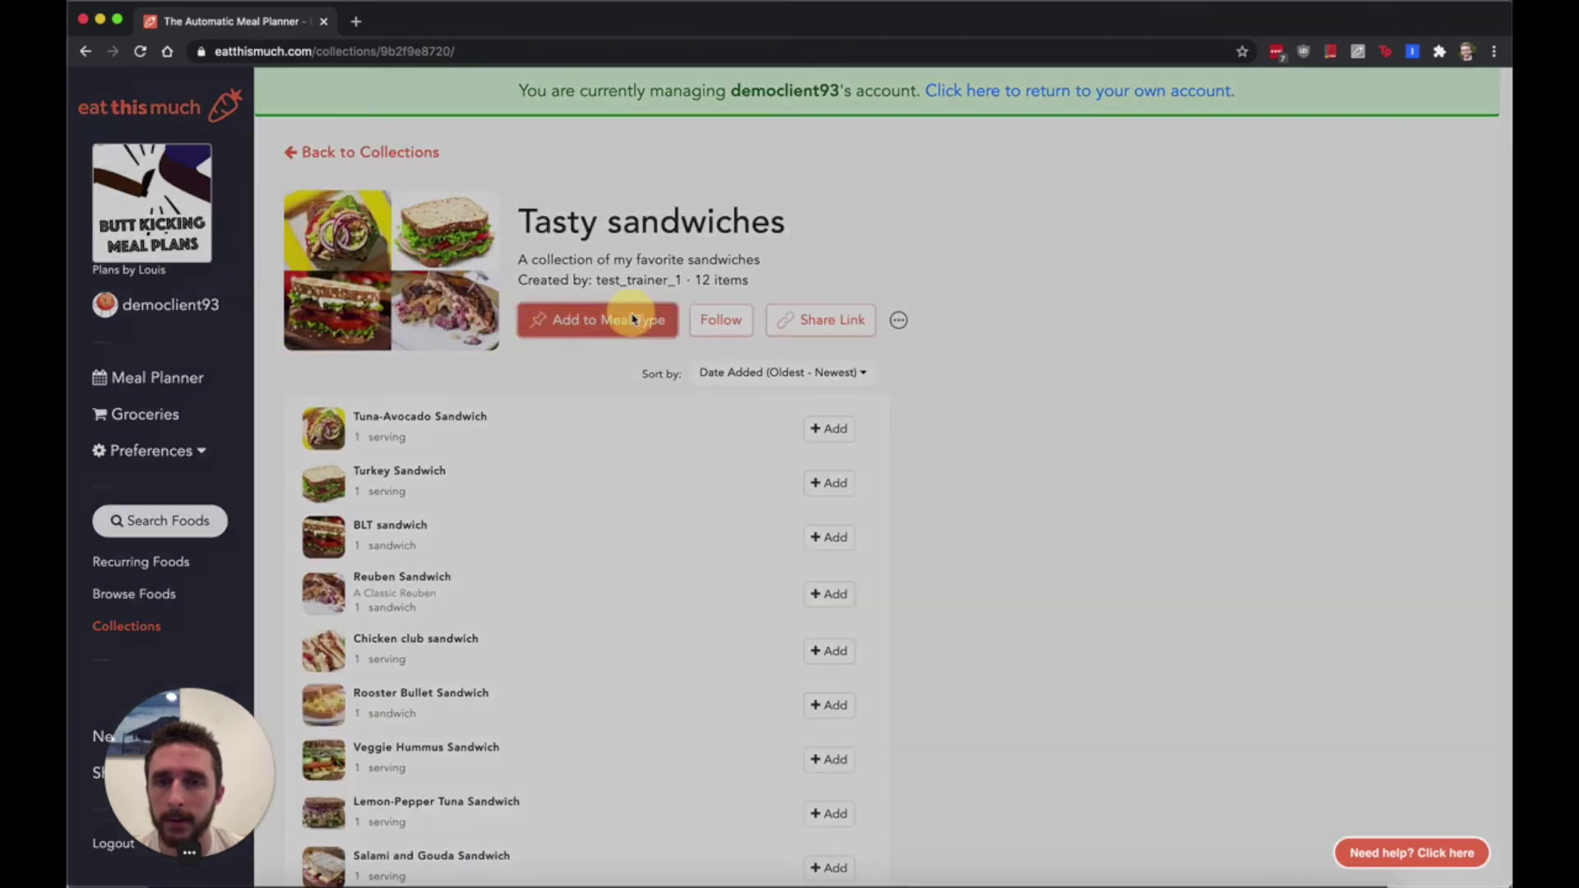
{"action": "left_click", "coordinate": [728, 174]}
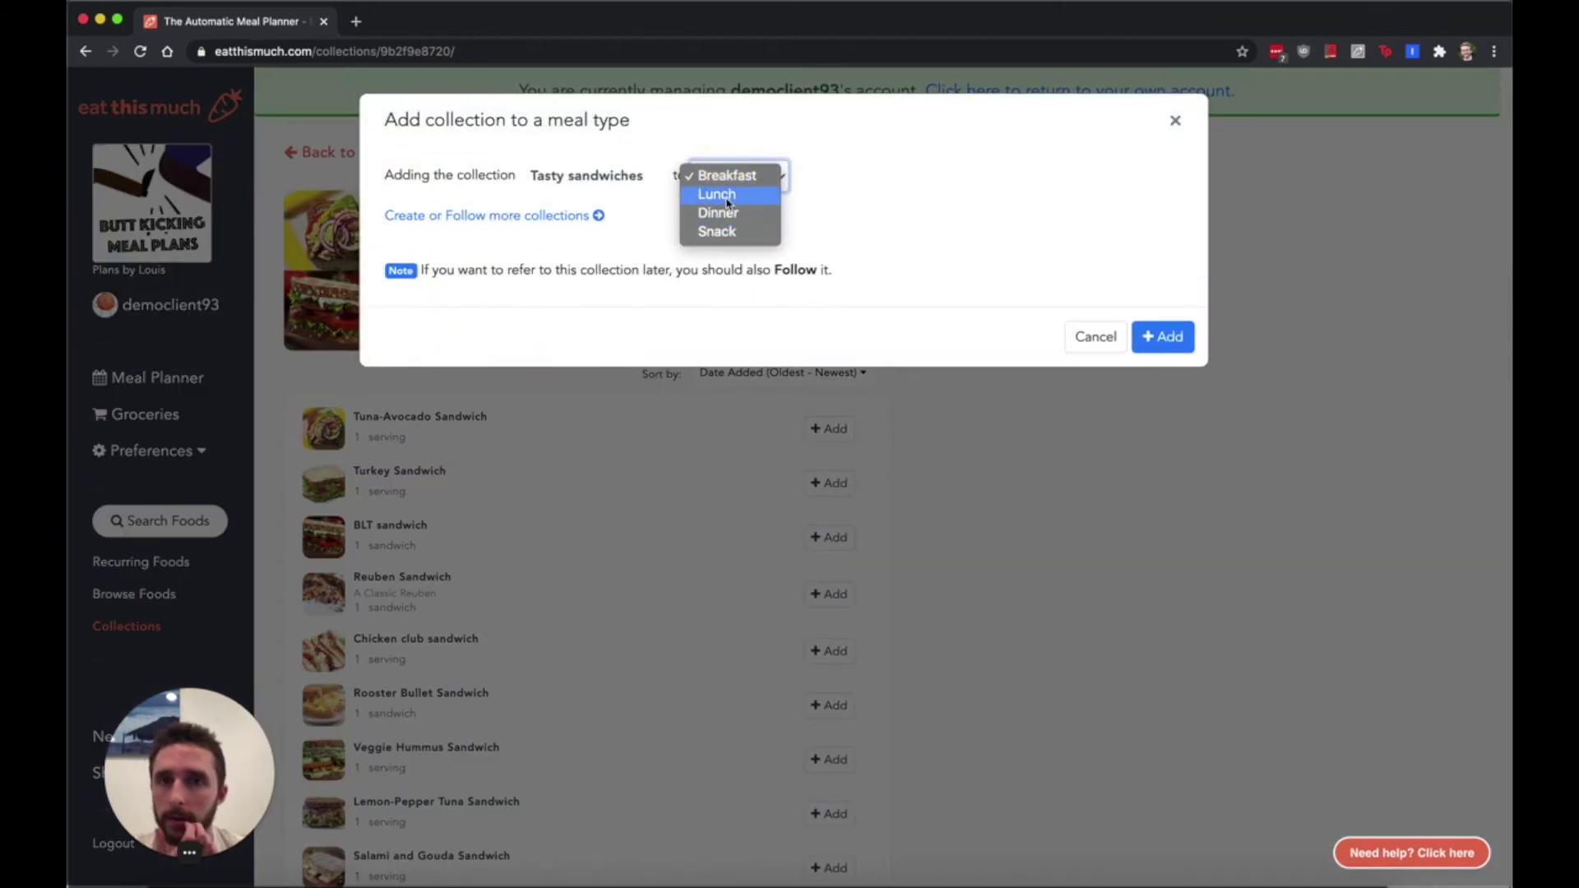
{"action": "left_click", "coordinate": [728, 197]}
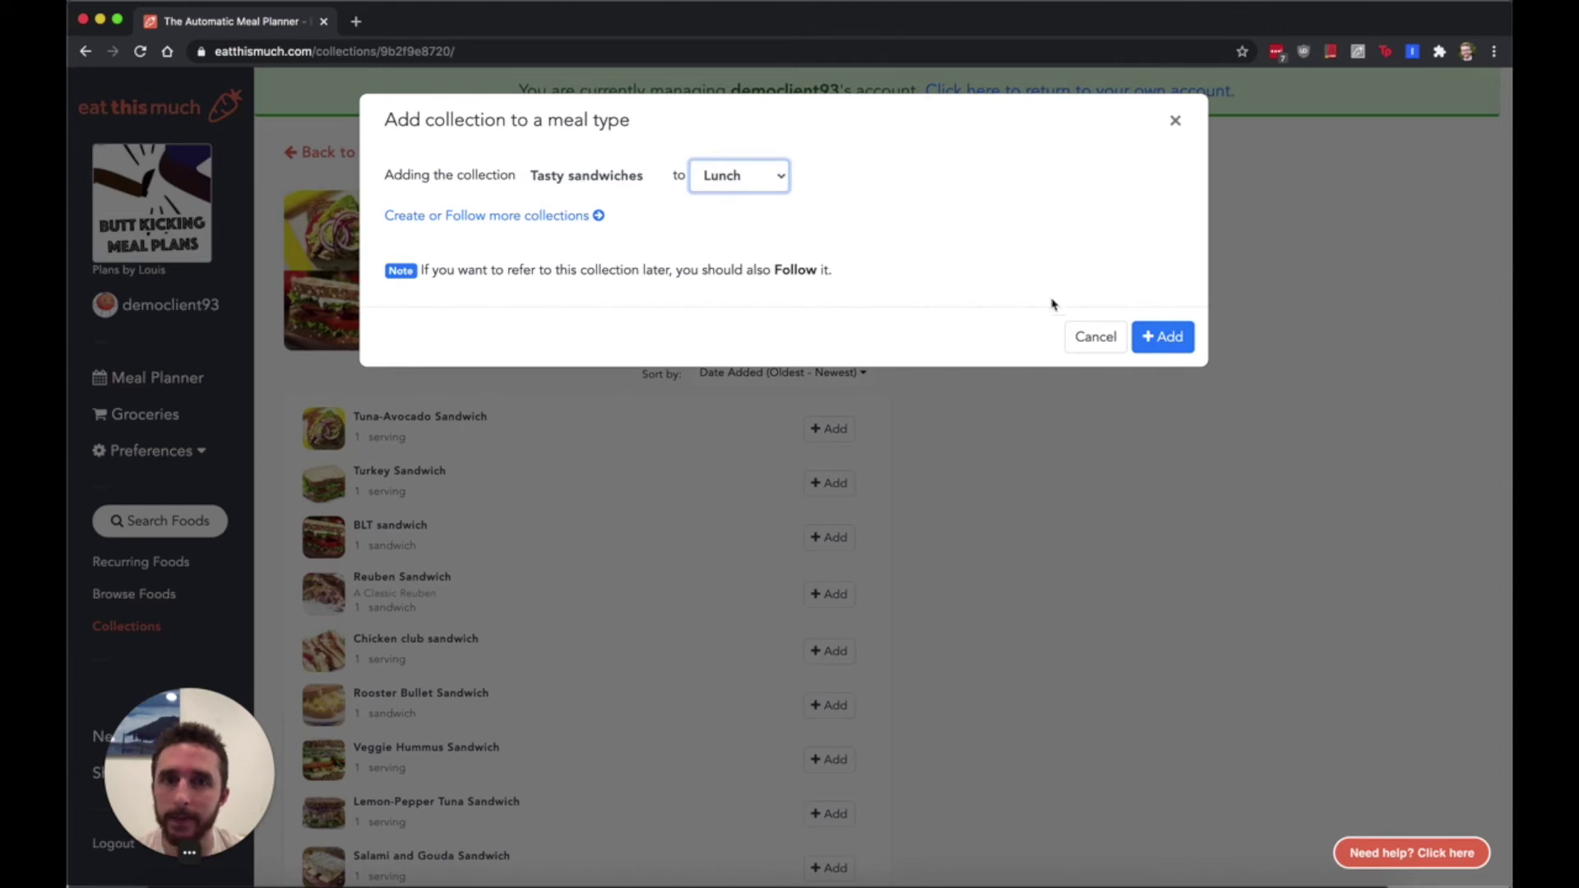
{"action": "left_click", "coordinate": [1162, 337]}
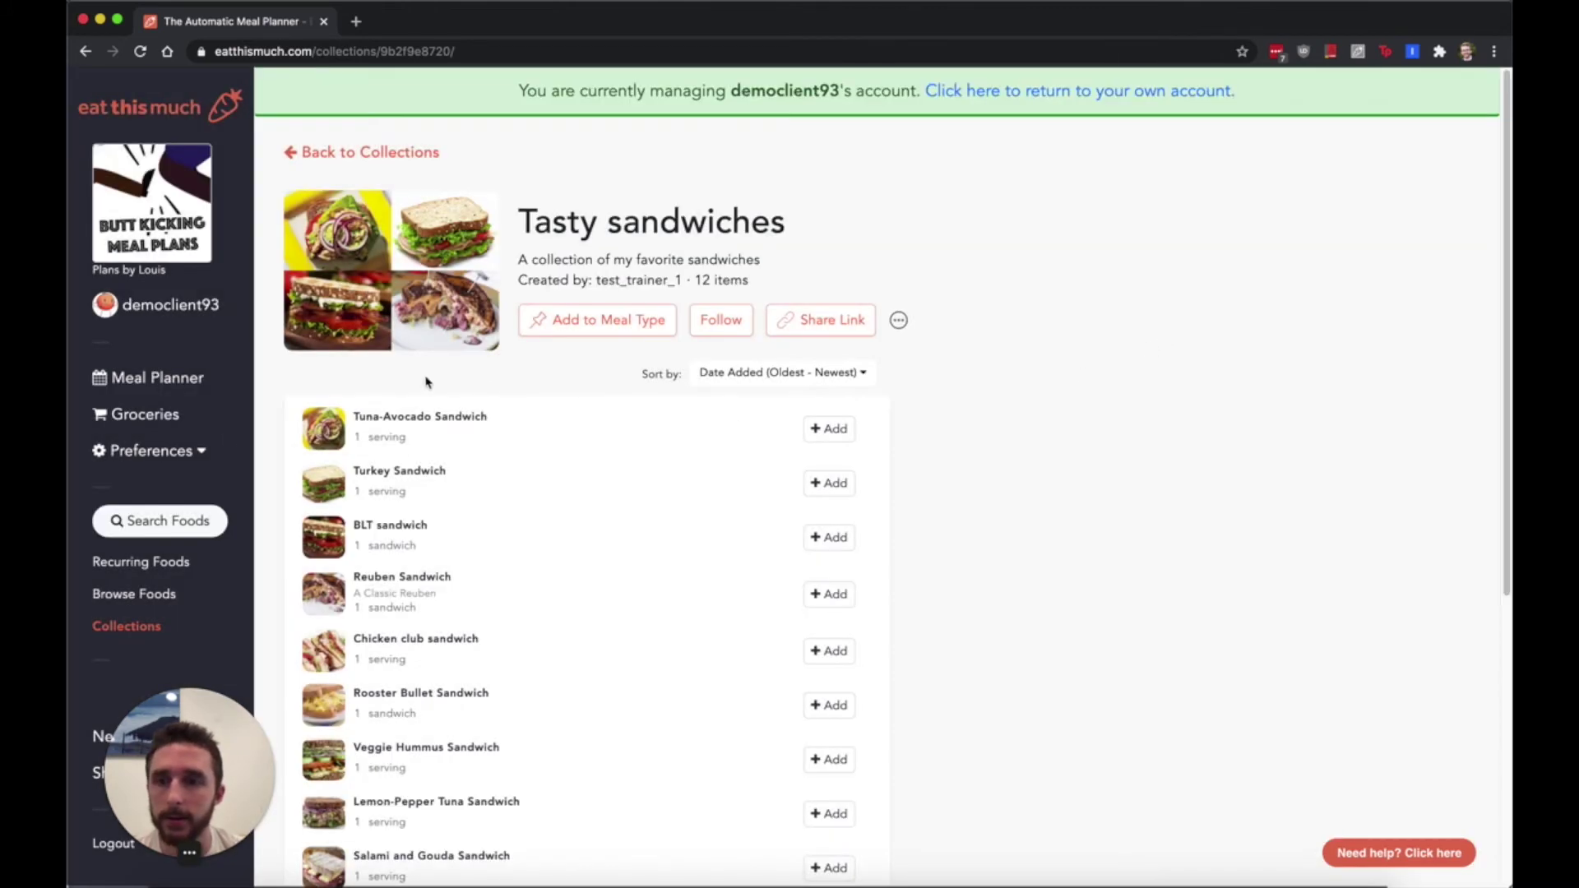
{"action": "left_click", "coordinate": [168, 565]}
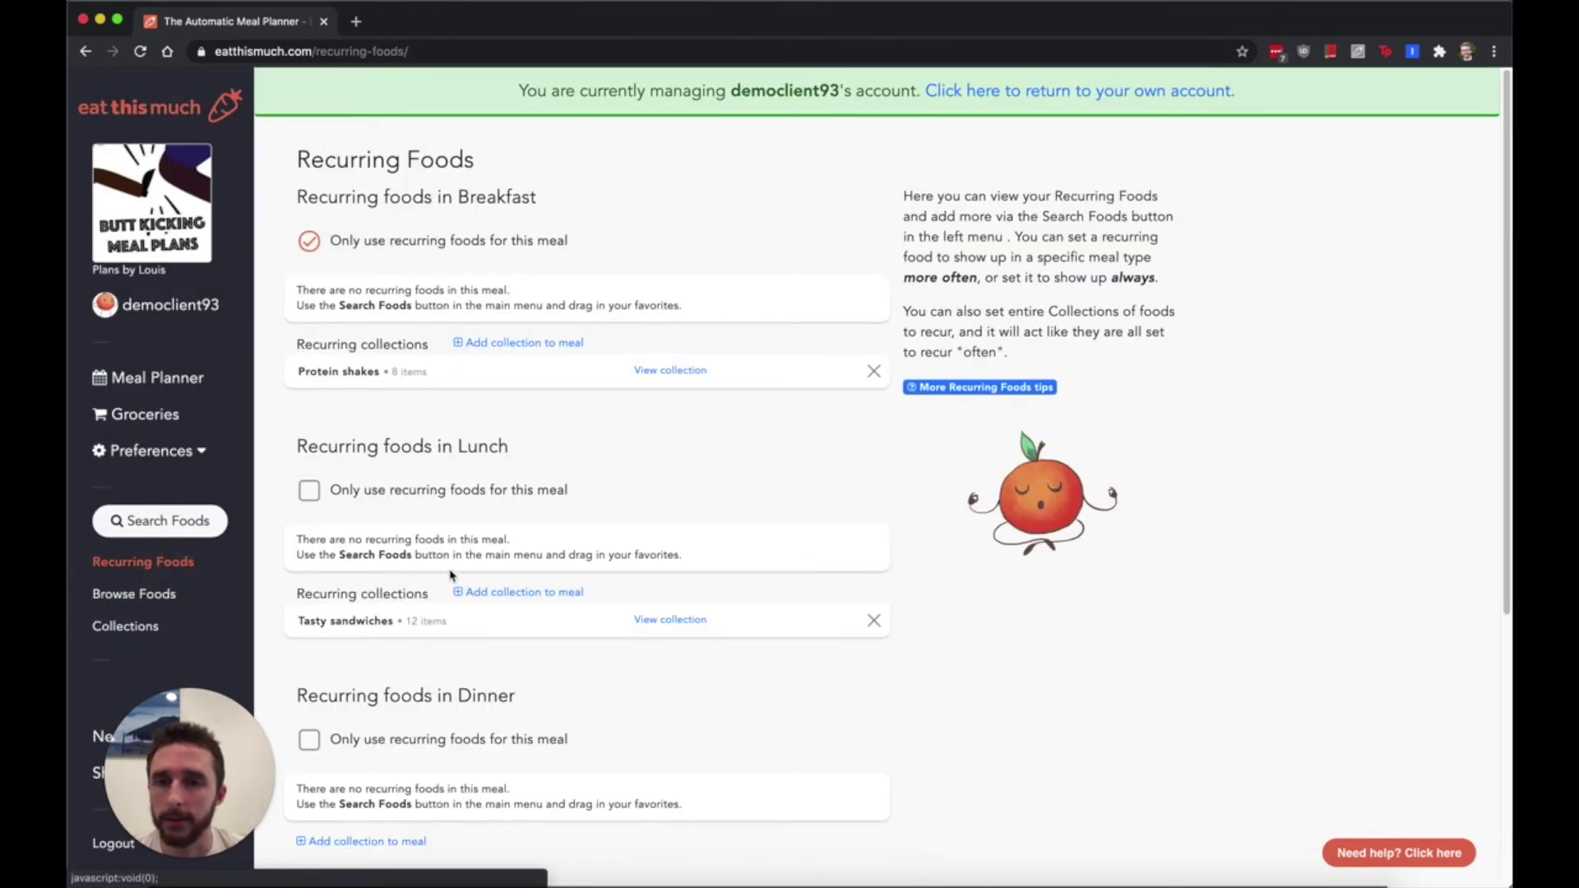
Limit Lunch to recurring foods only and drag Chicken Taco Casserole into Lunch's recurring foods.
{"action": "scroll", "coordinate": [451, 571], "scroll_direction": "down", "scroll_amount": 1}
{"action": "left_click", "coordinate": [318, 449]}
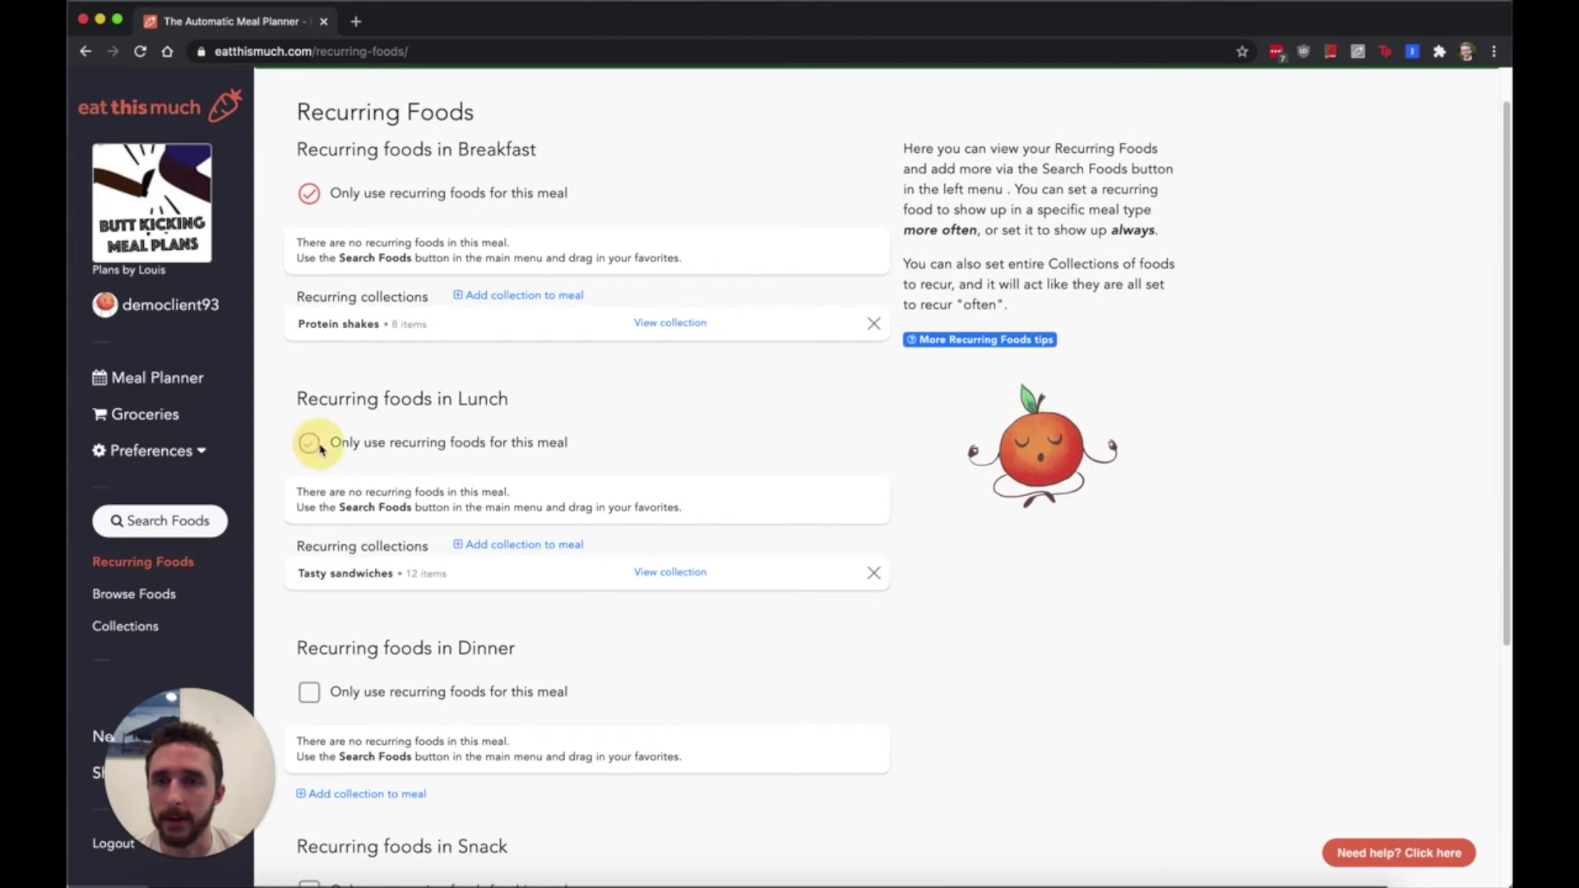
{"action": "left_click", "coordinate": [179, 523]}
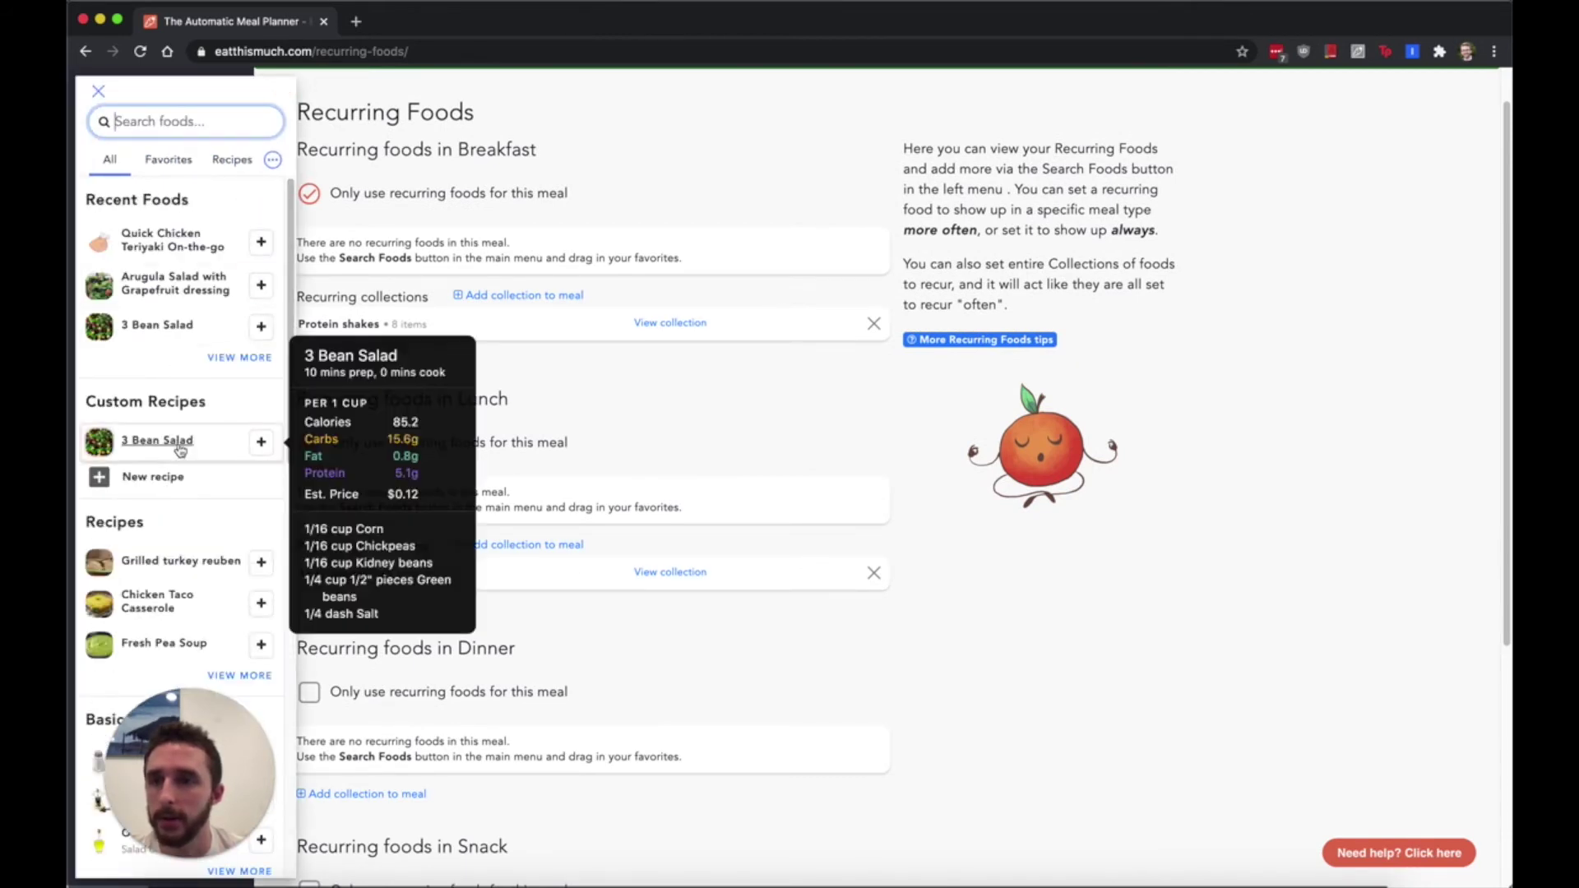
{"action": "scroll", "coordinate": [176, 459], "scroll_direction": "down", "scroll_amount": 1}
{"action": "left_click_drag", "start_coordinate": [244, 545], "coordinate": [518, 494]}
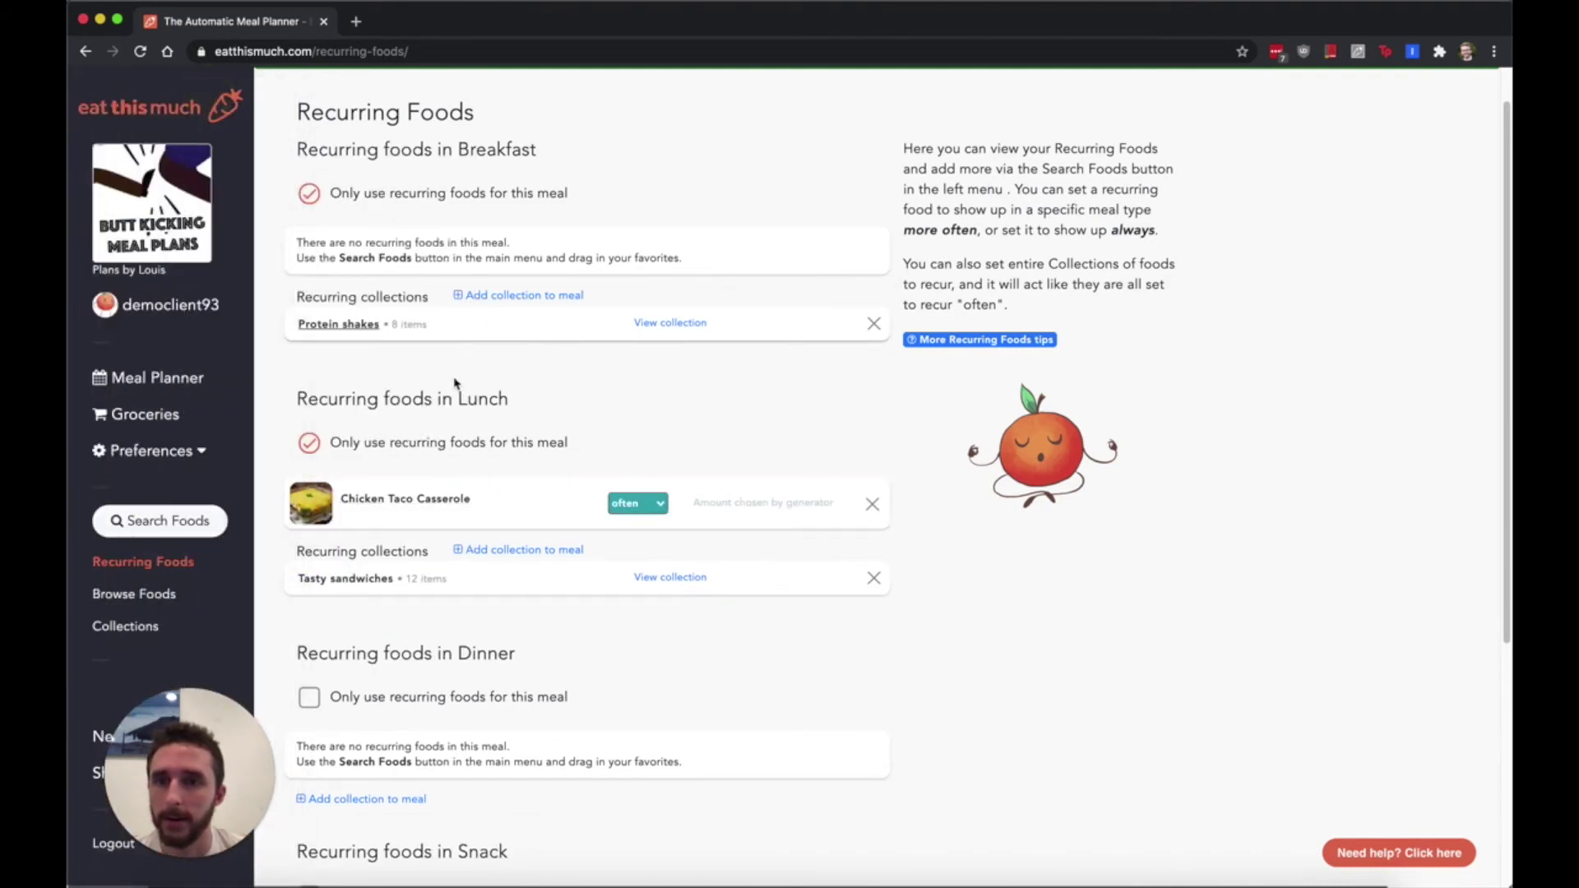
{"action": "scroll", "coordinate": [690, 556], "scroll_direction": "down", "scroll_amount": 1}
{"action": "scroll", "coordinate": [689, 556], "scroll_direction": "down", "scroll_amount": 2}
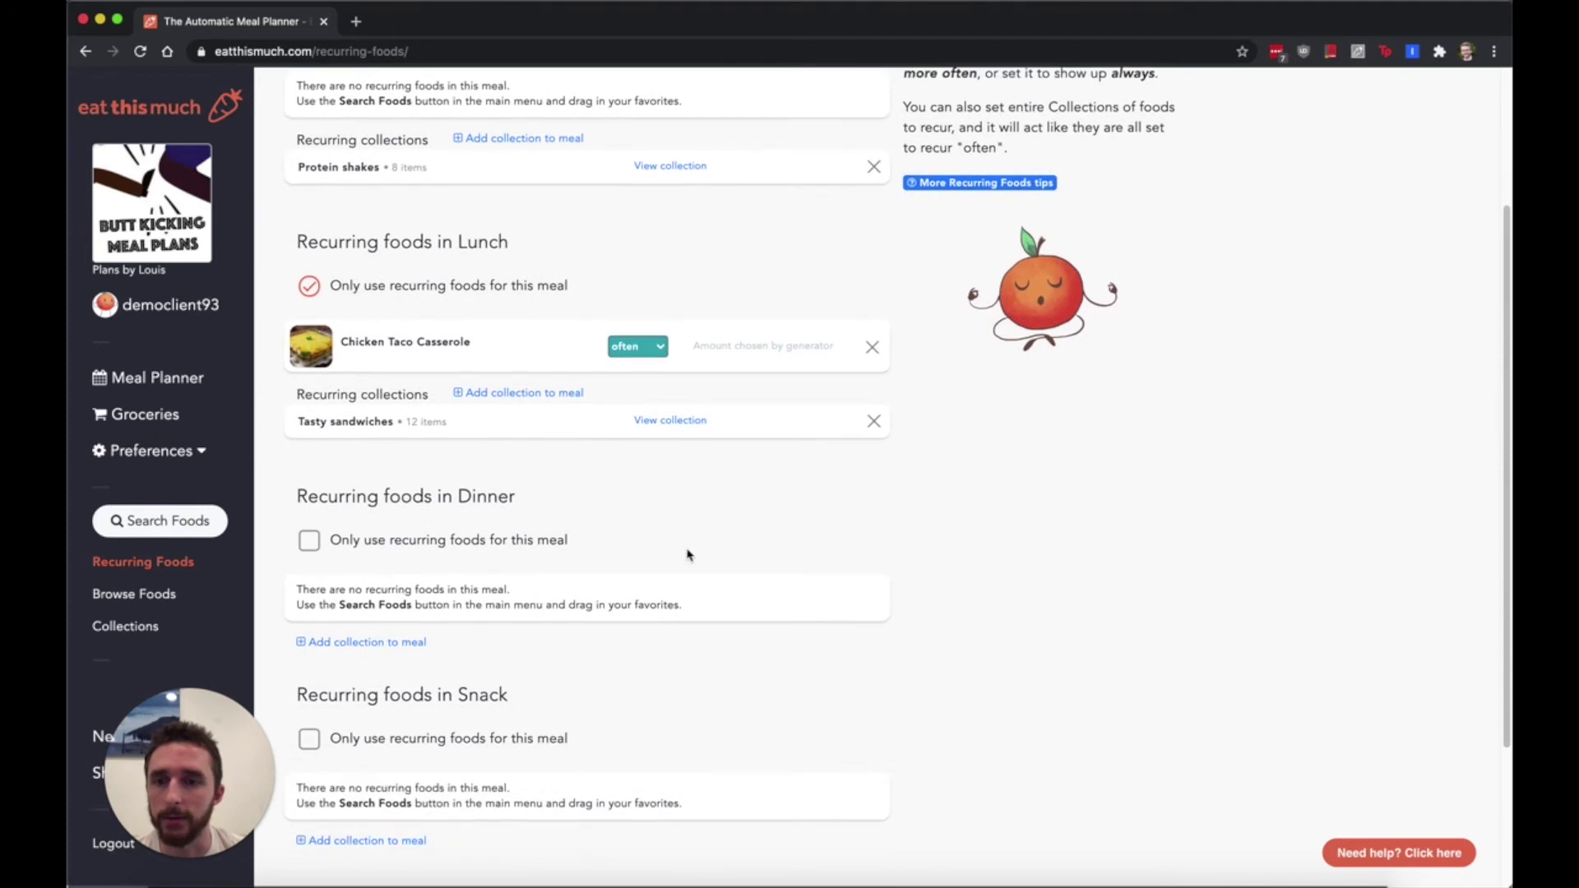
{"action": "scroll", "coordinate": [359, 562], "scroll_direction": "up", "scroll_amount": 4}
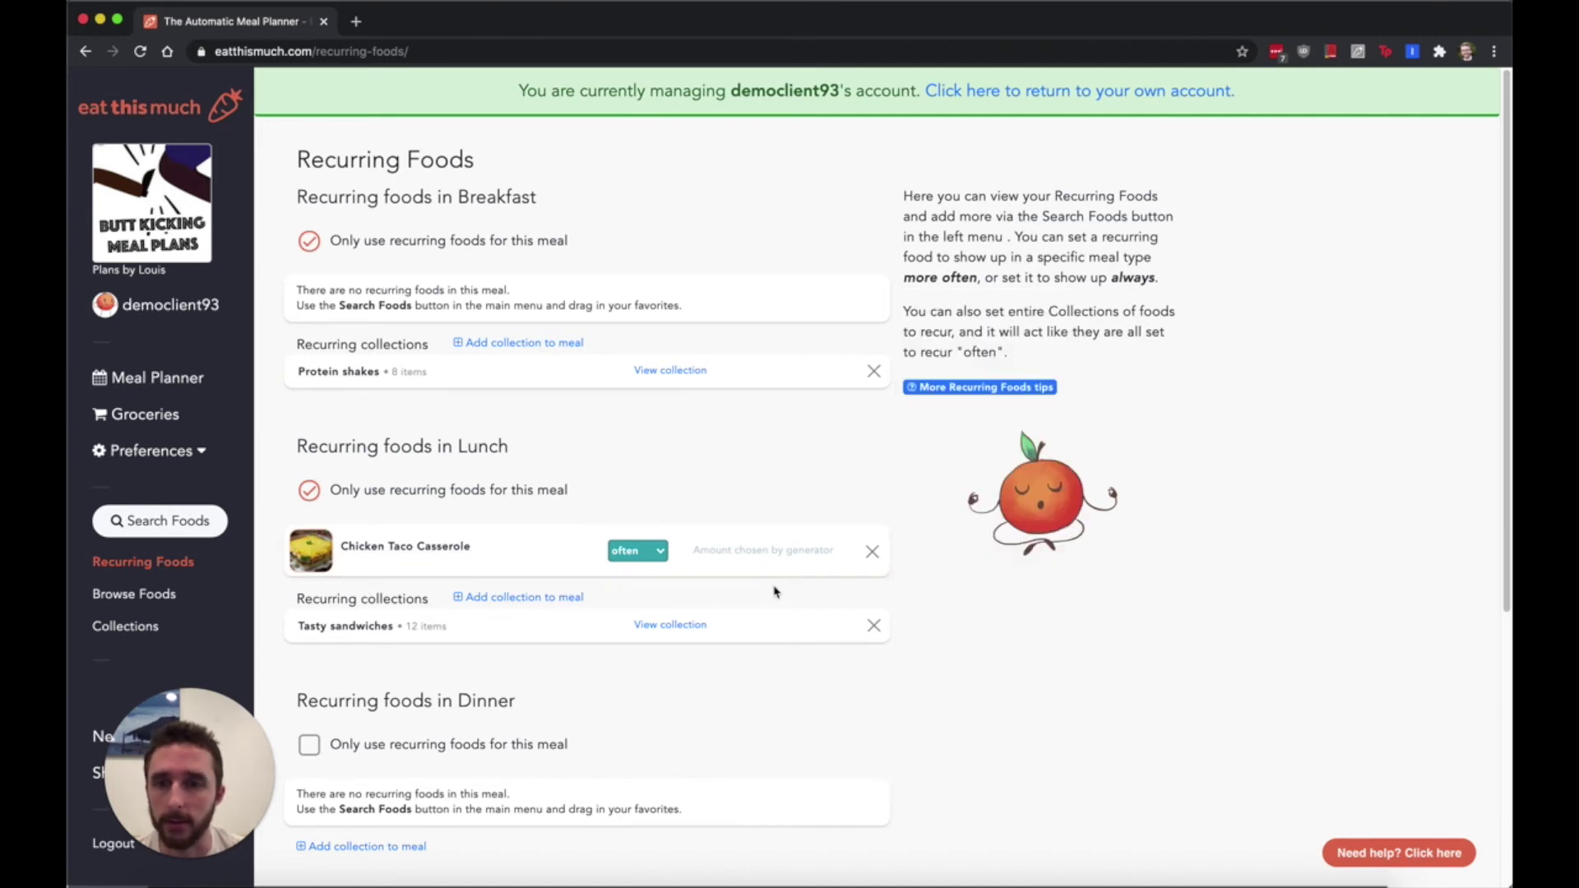
{"action": "scroll", "coordinate": [773, 593], "scroll_direction": "down", "scroll_amount": 5}
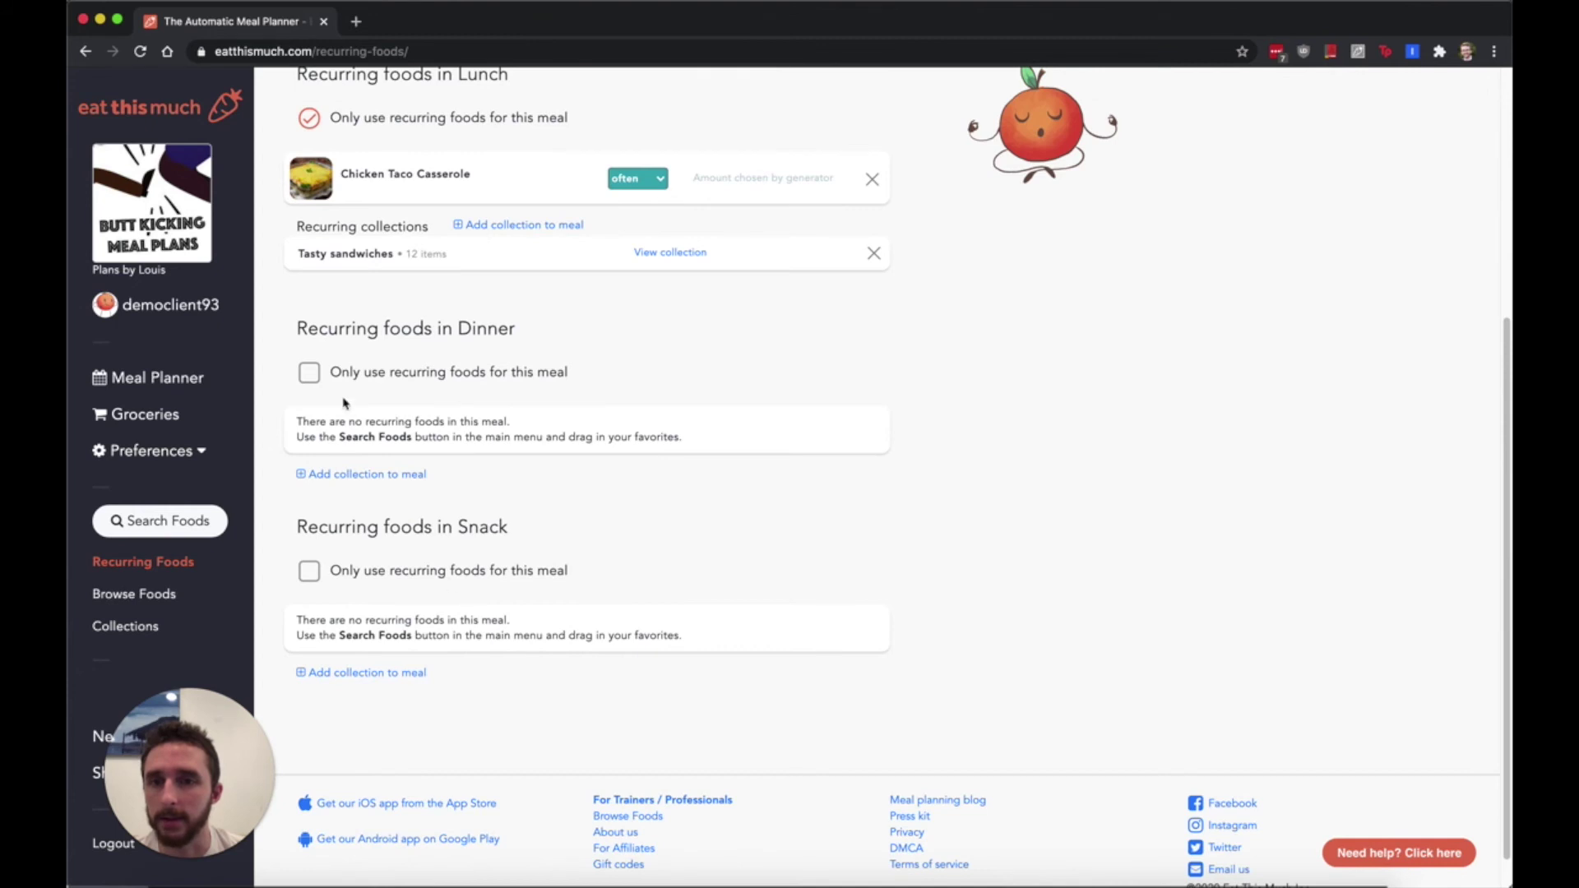
{"action": "scroll", "coordinate": [350, 407], "scroll_direction": "up", "scroll_amount": 5}
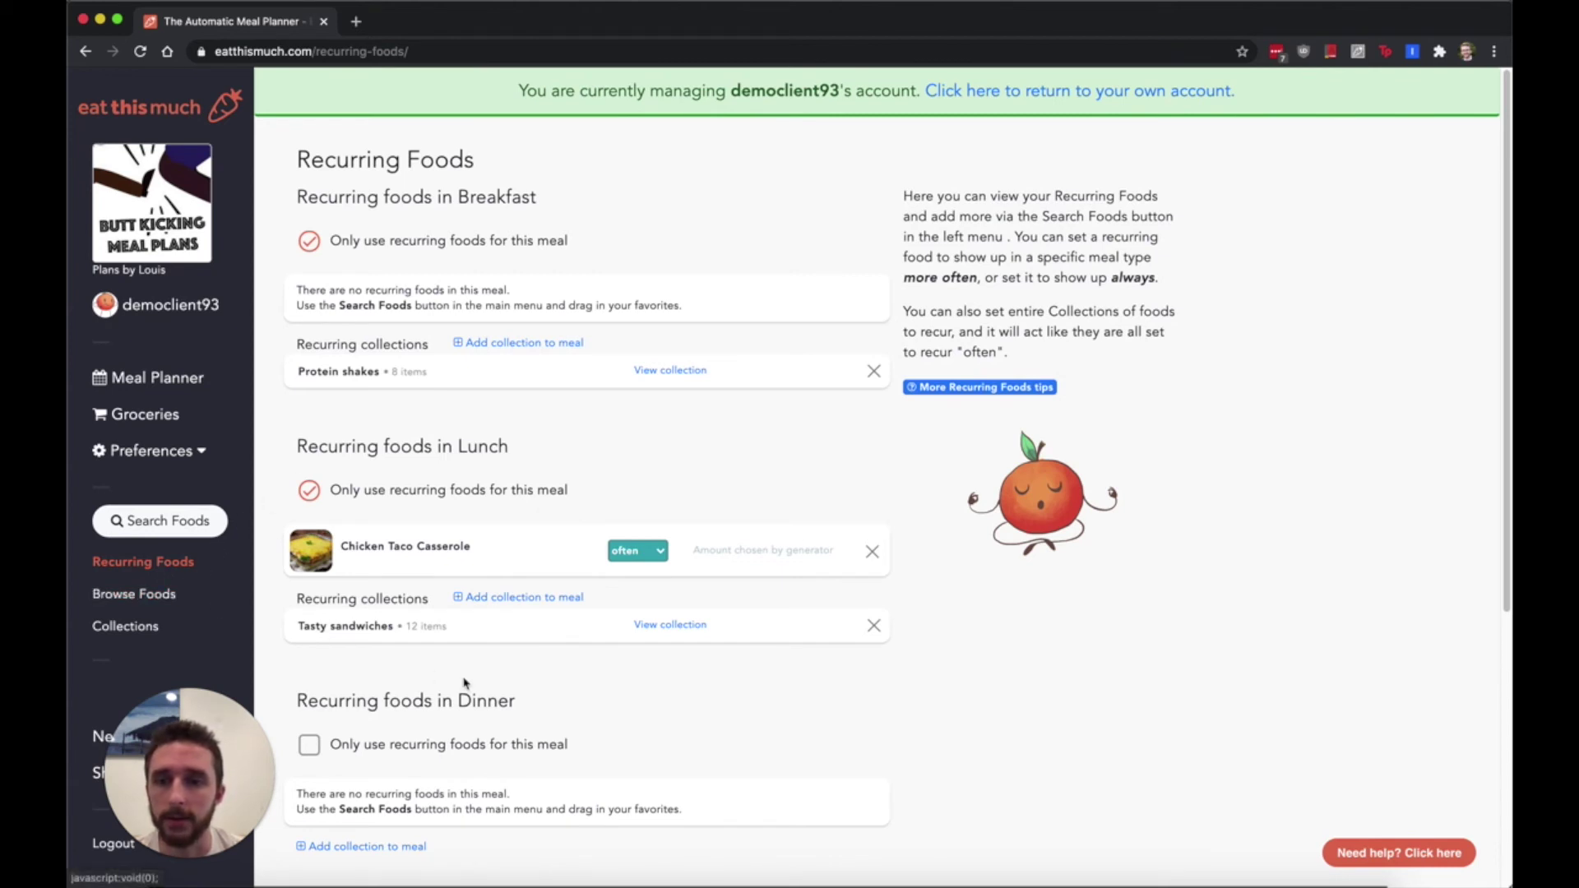
{"action": "scroll", "coordinate": [103, 567], "scroll_direction": "down", "scroll_amount": 4}
{"action": "left_click", "coordinate": [168, 520]}
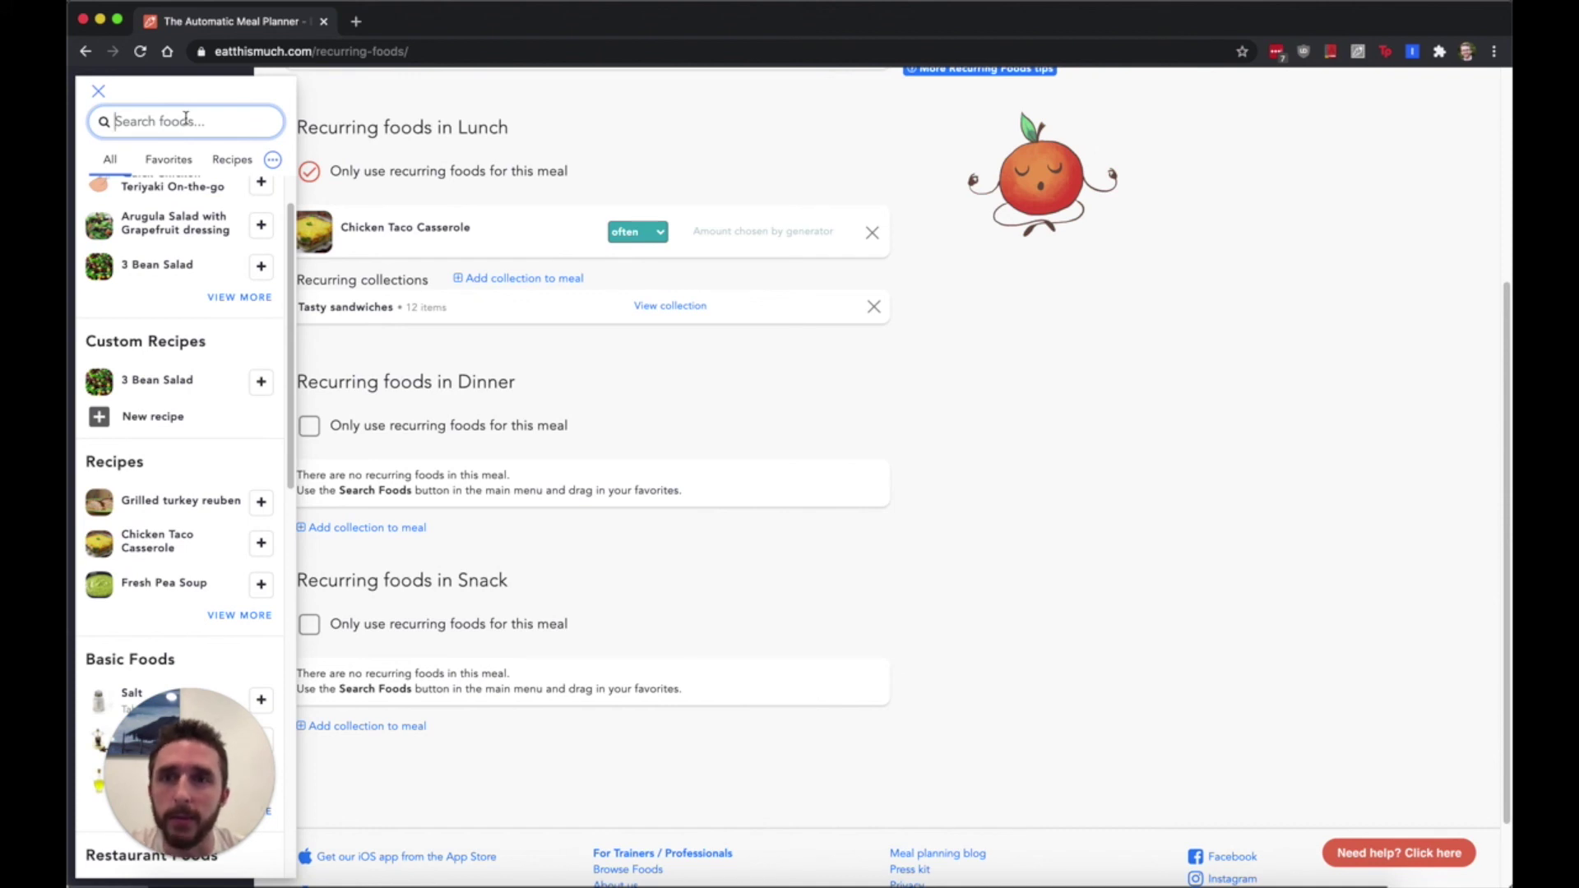
{"action": "scroll", "coordinate": [186, 226], "scroll_direction": "up", "scroll_amount": 2}
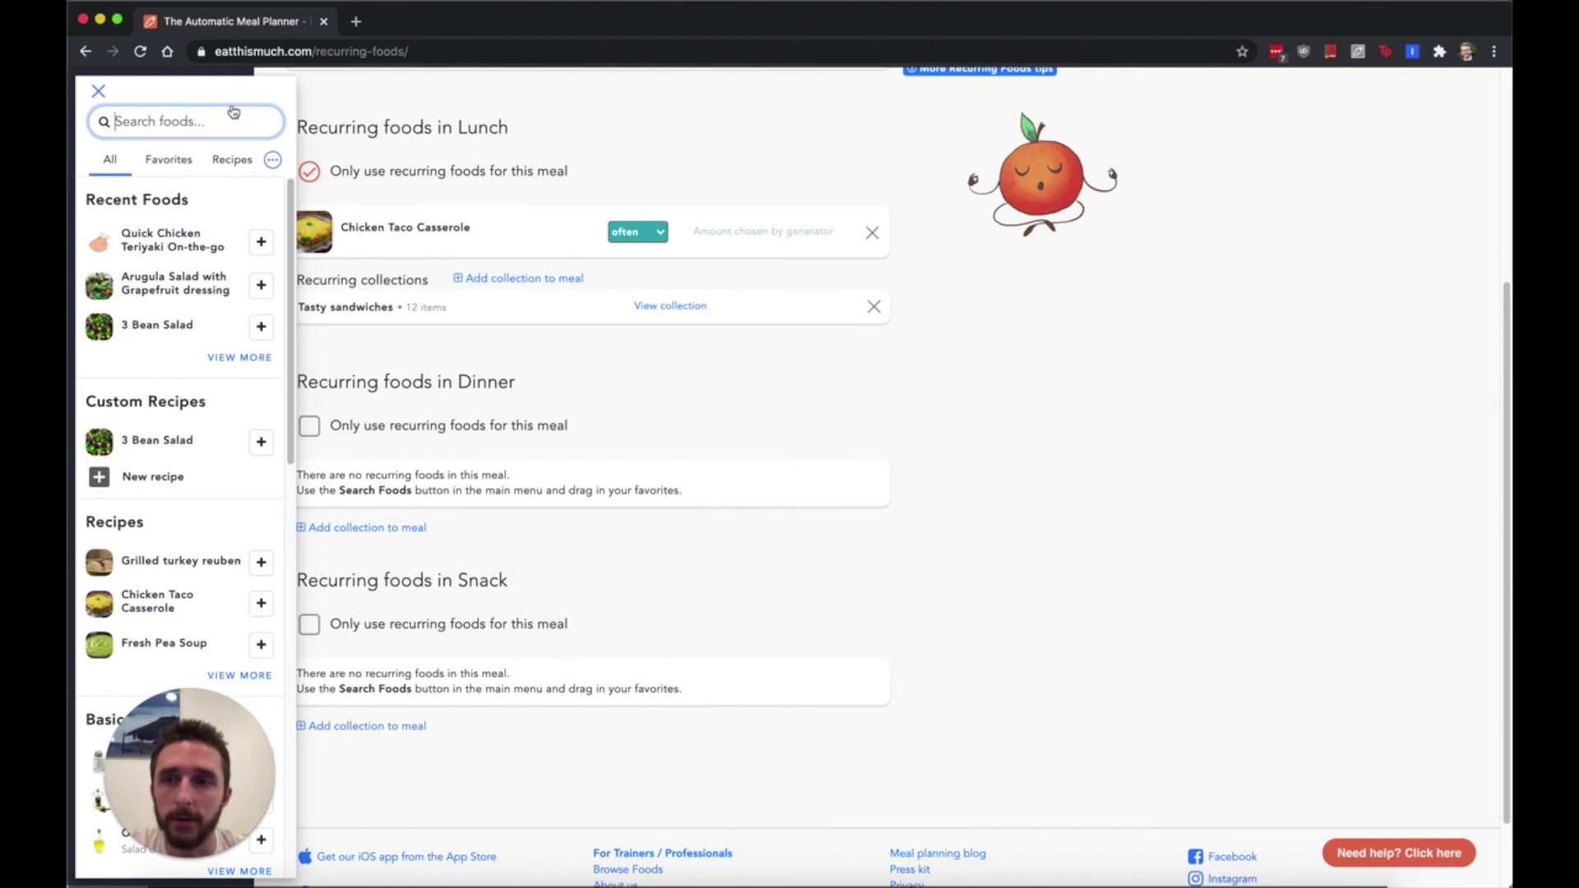
{"action": "key", "text": "Escape"}
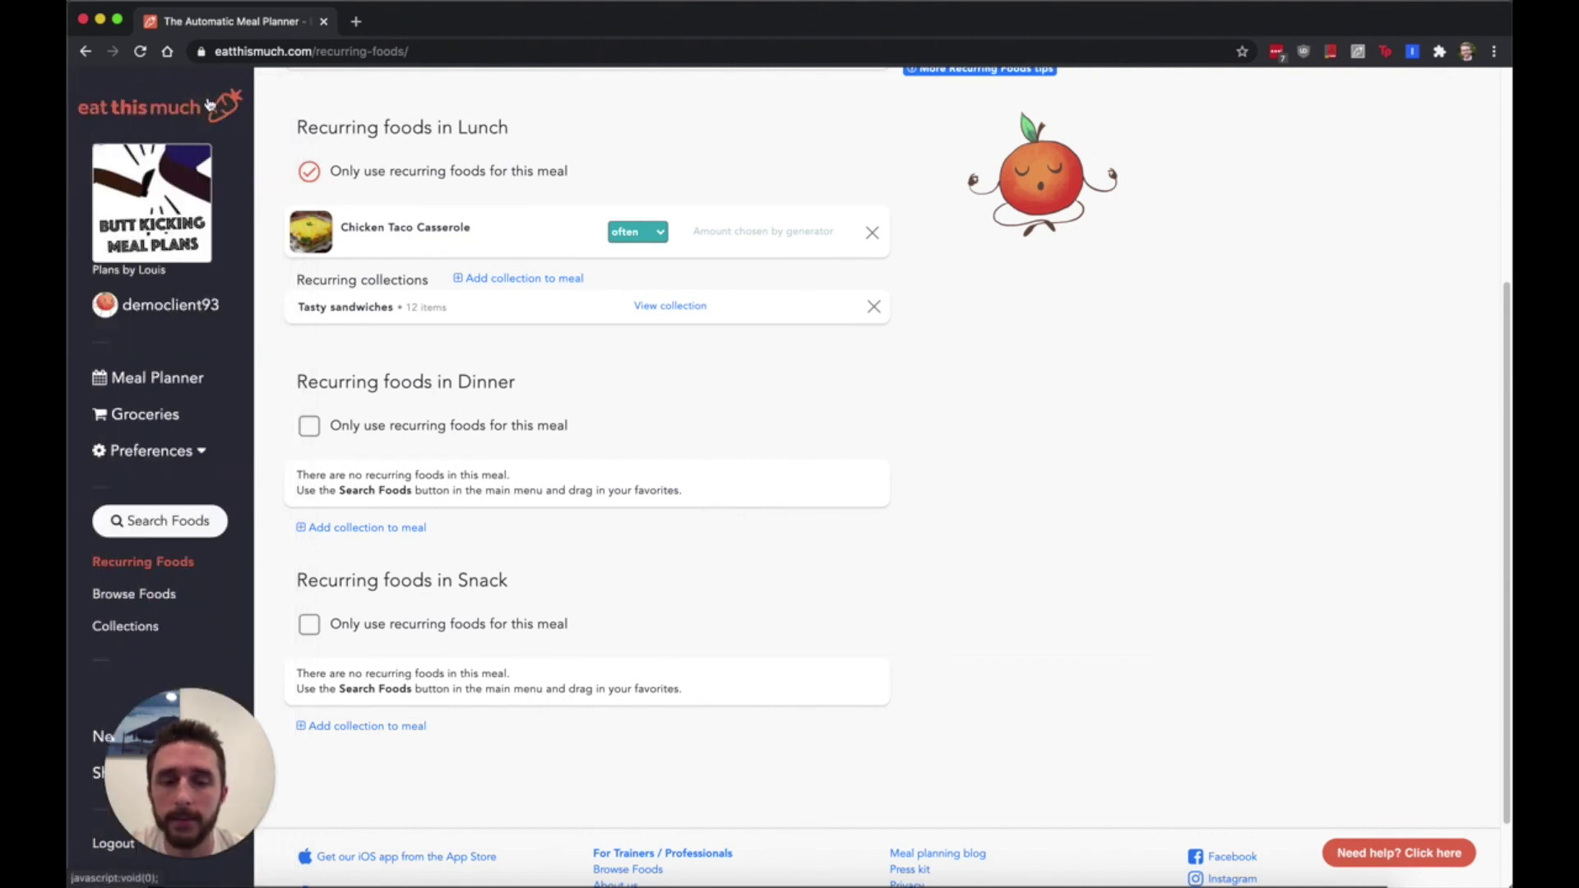